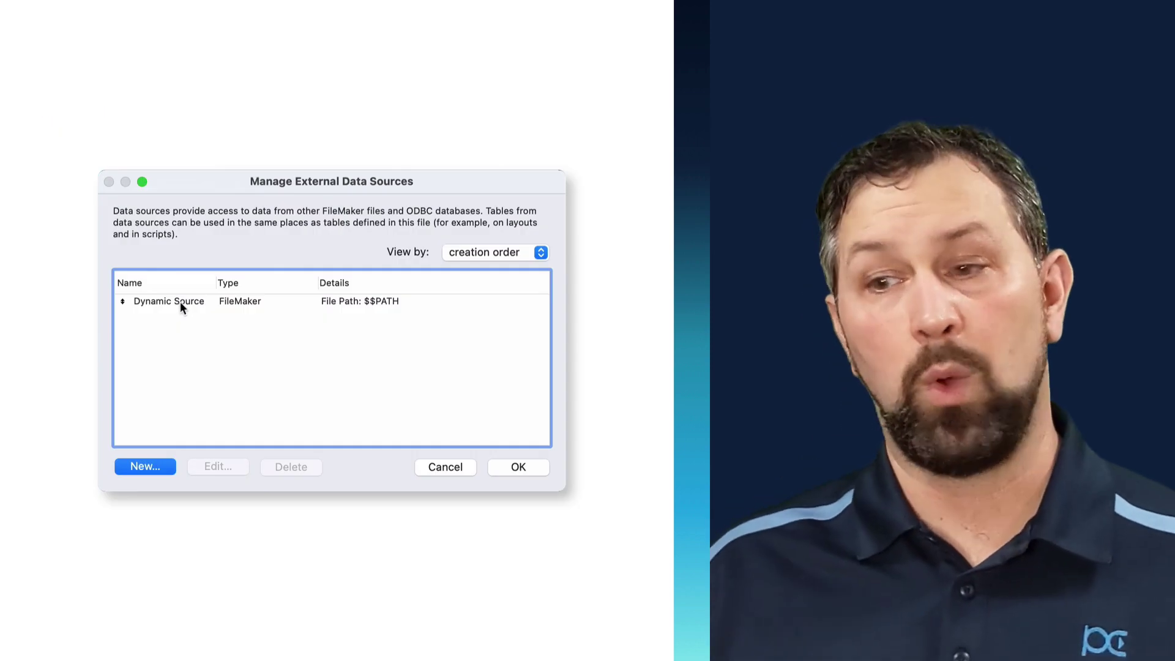
Step: Inspect Dynamic Source's $$PATH file path, then page through Edit Paths records to Failover
double_click(180, 301)
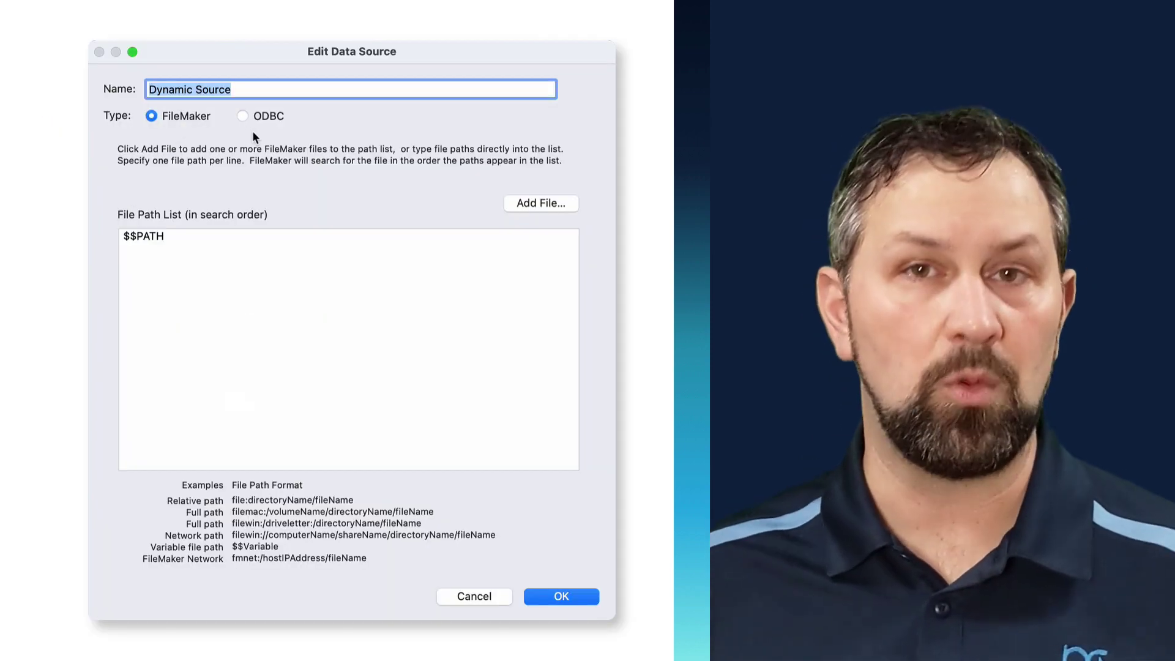
key(Tab)
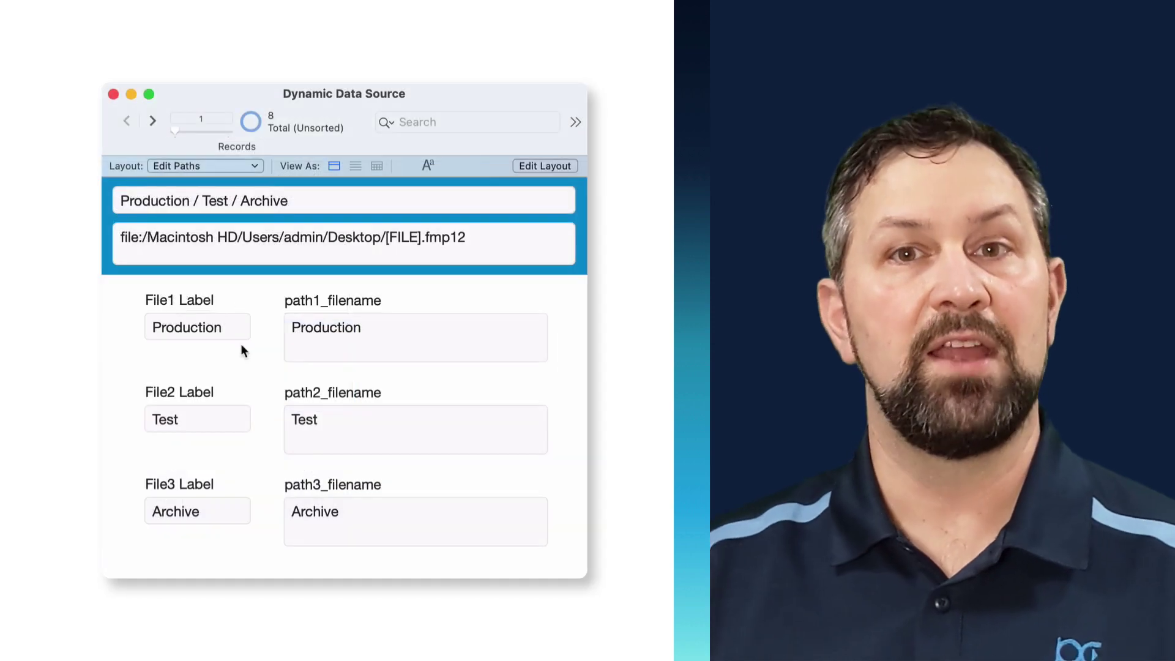
click(152, 121)
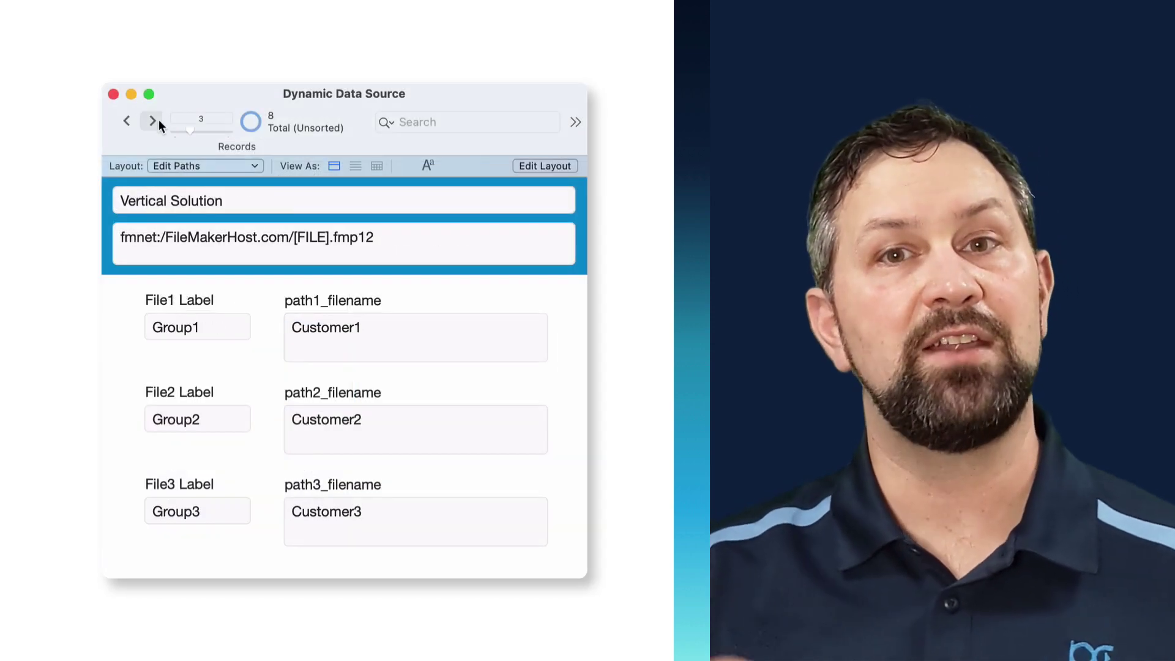
click(152, 120)
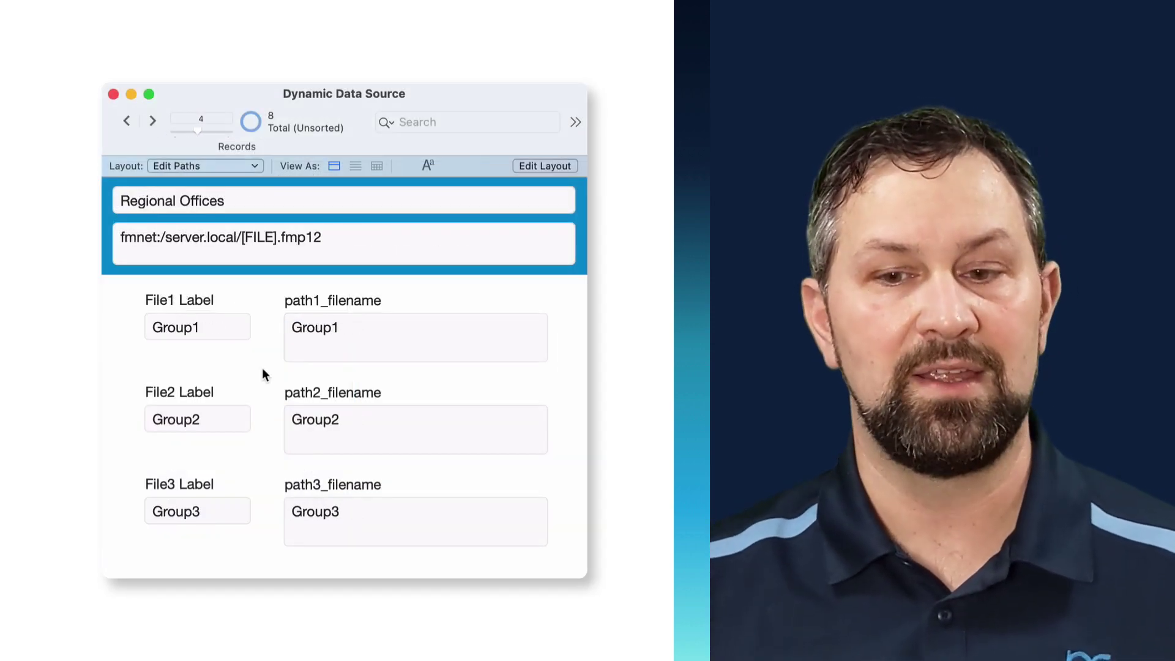
click(152, 120)
click(153, 121)
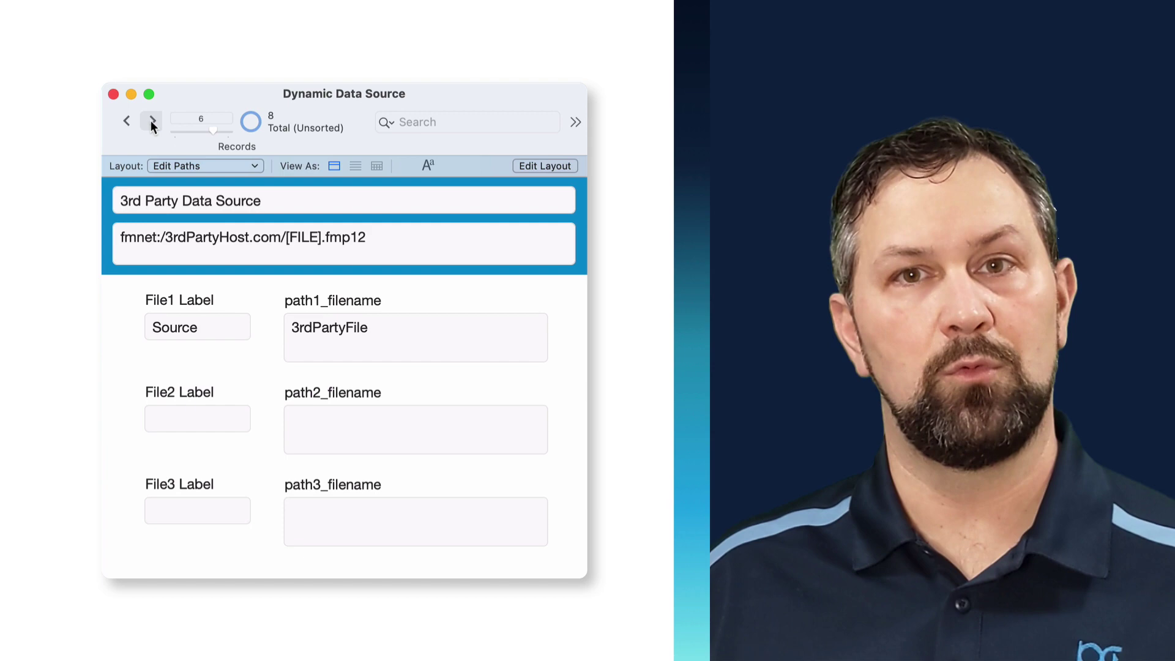
click(153, 121)
click(152, 122)
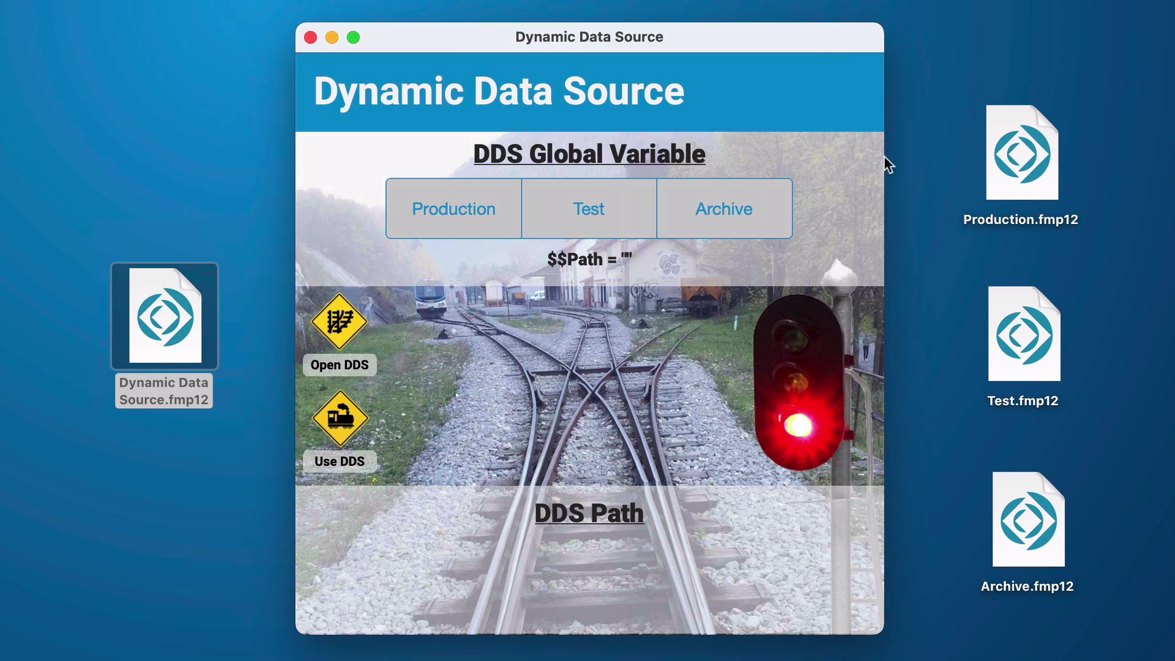
Step: Select the Production, Test and Archive files on the desktop
click(1002, 148)
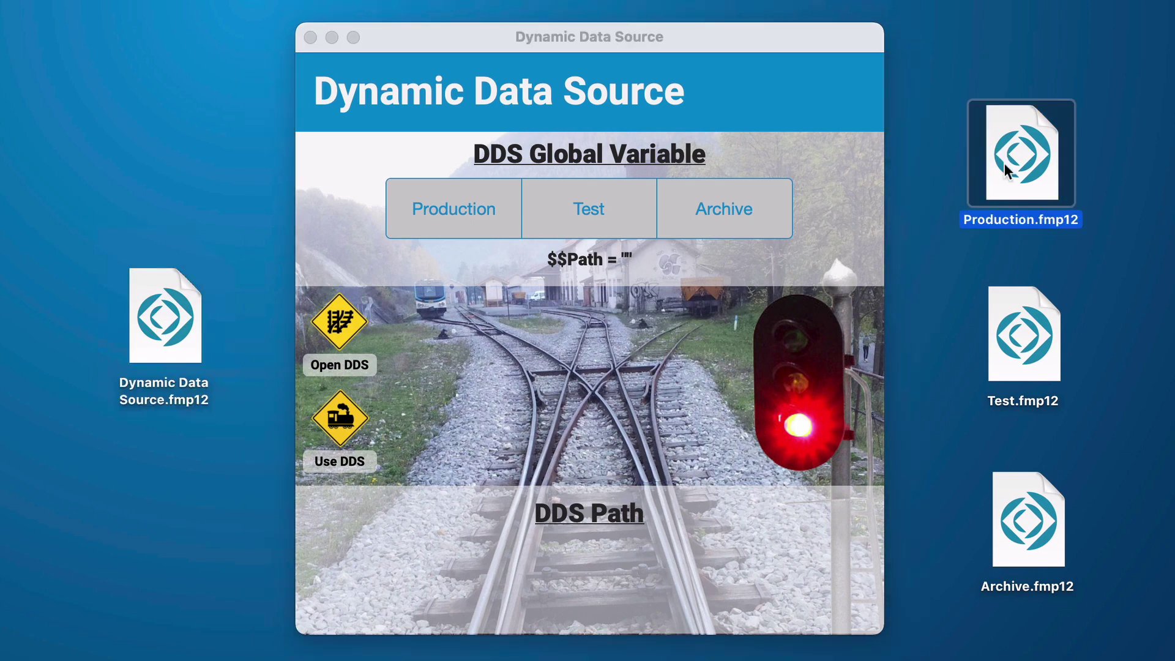
click(1028, 340)
click(1044, 508)
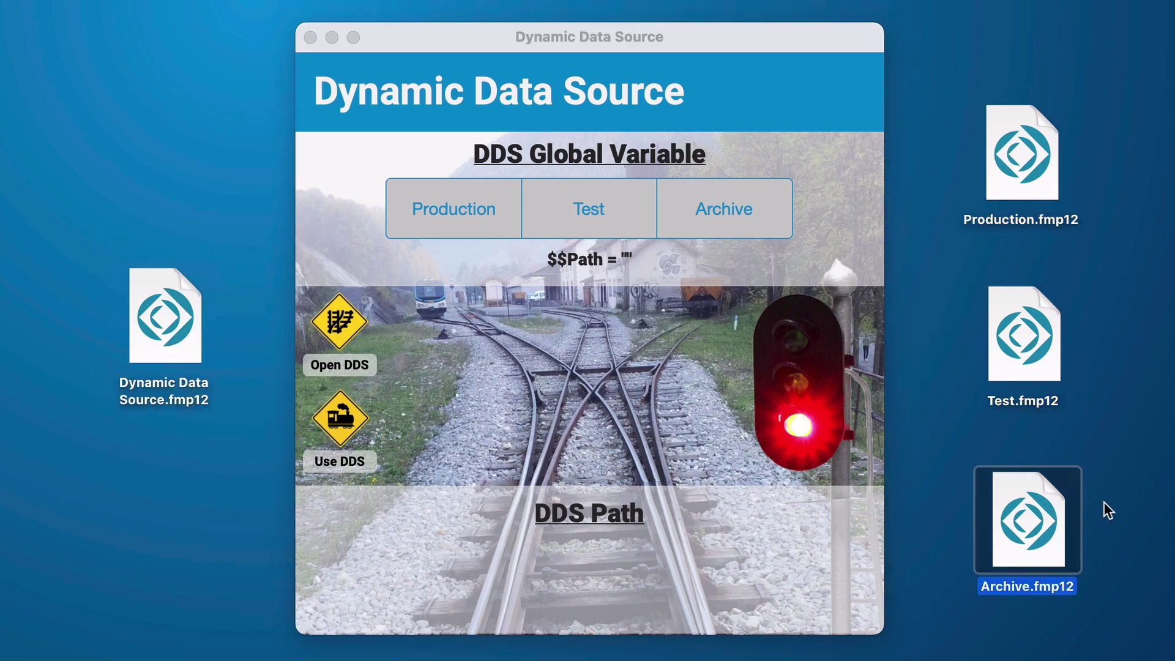
drag(1126, 530, 1046, 145)
Step: Open Production.fmp12 to check its path, close it, and return to the Dynamic Data Source launcher
double_click(1046, 146)
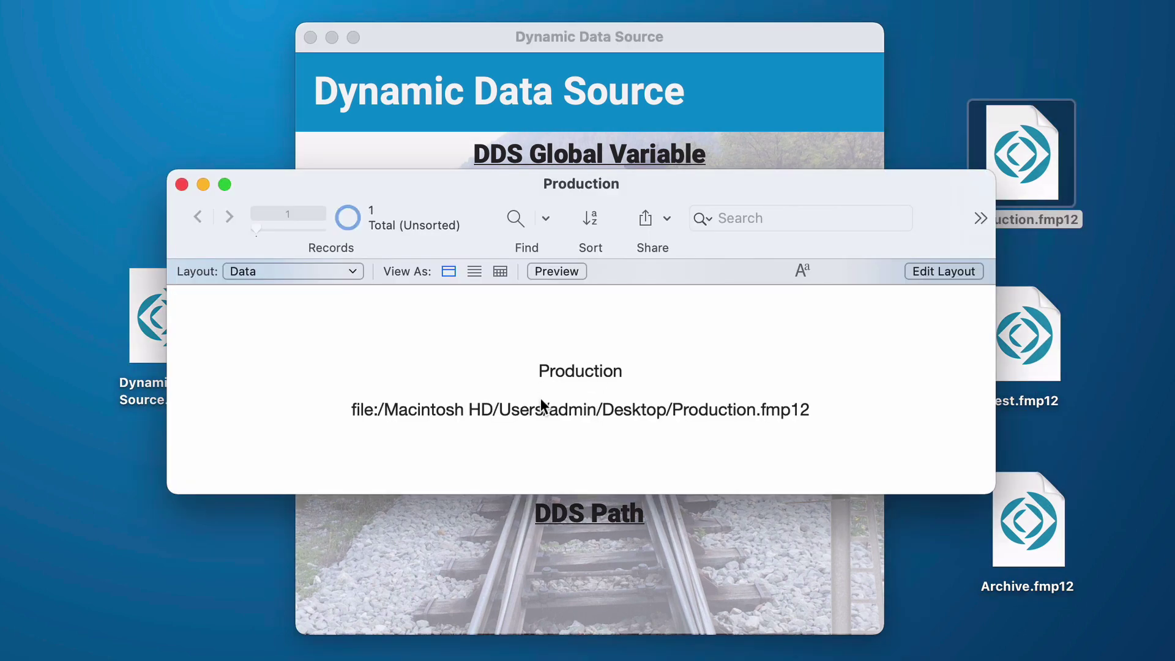
click(182, 184)
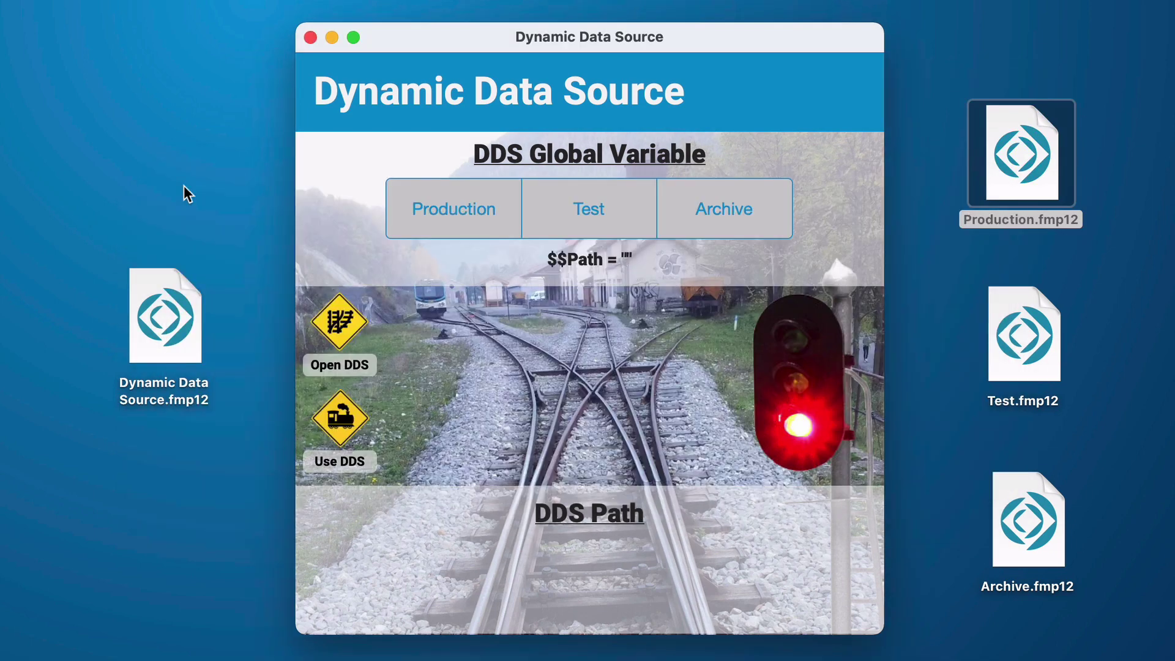
click(1026, 38)
click(703, 35)
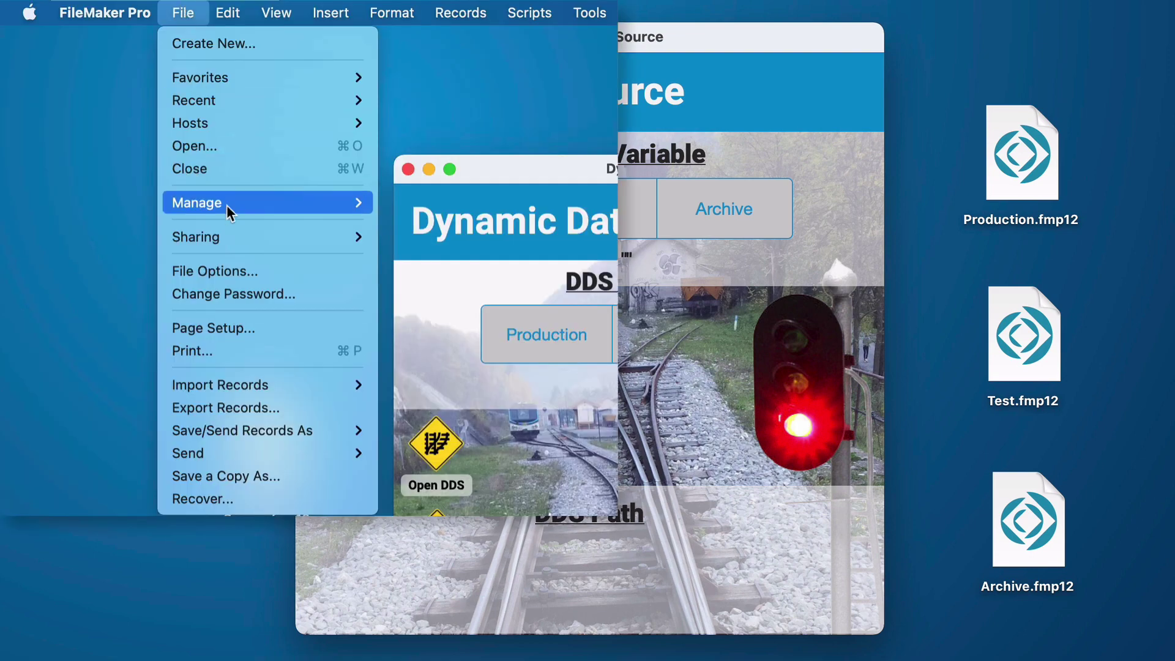
Step: Confirm the Dynamic Source external data source lists $$PATH as its path, then close both dialogs
mouse_move(246, 205)
click(463, 316)
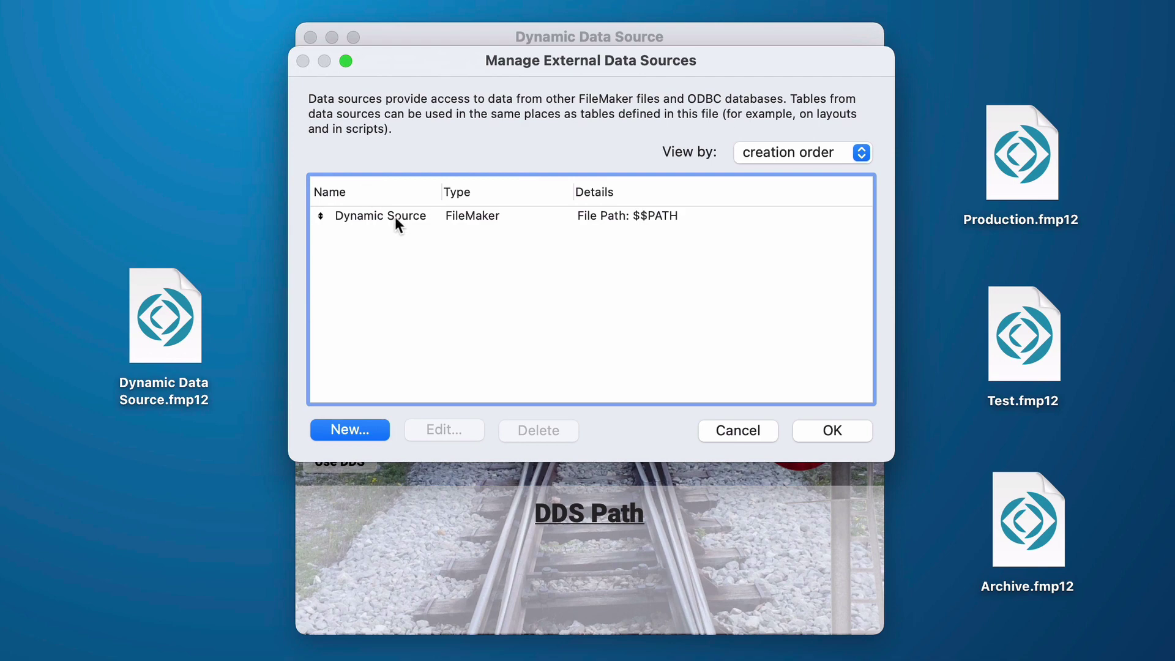
double_click(395, 217)
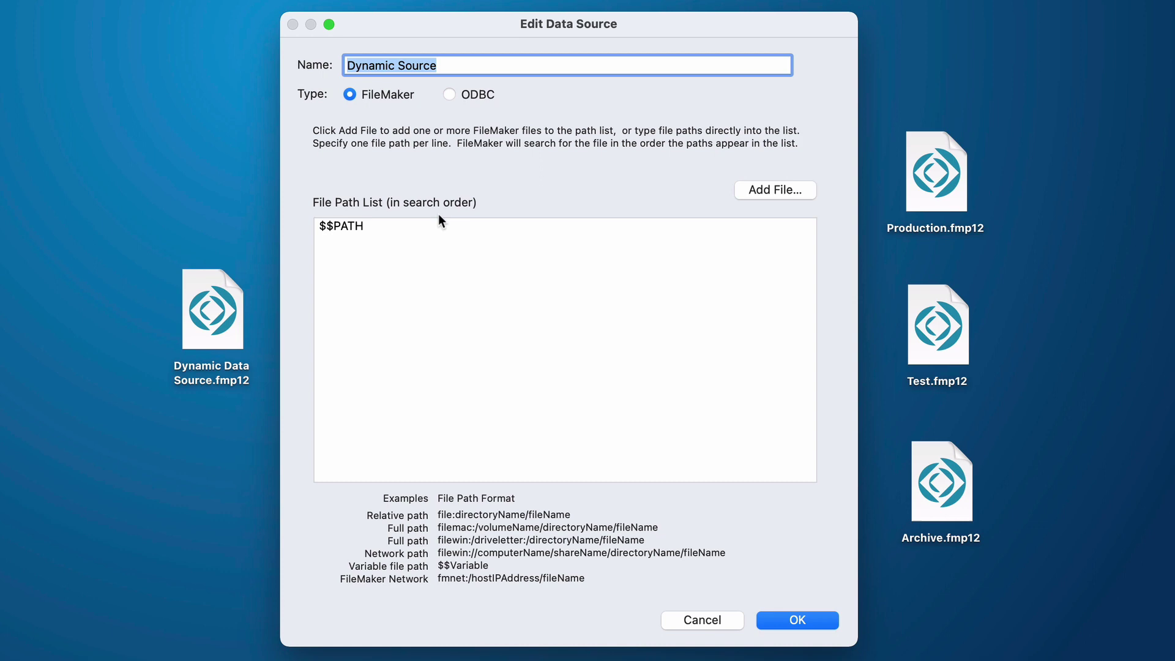
key(Tab)
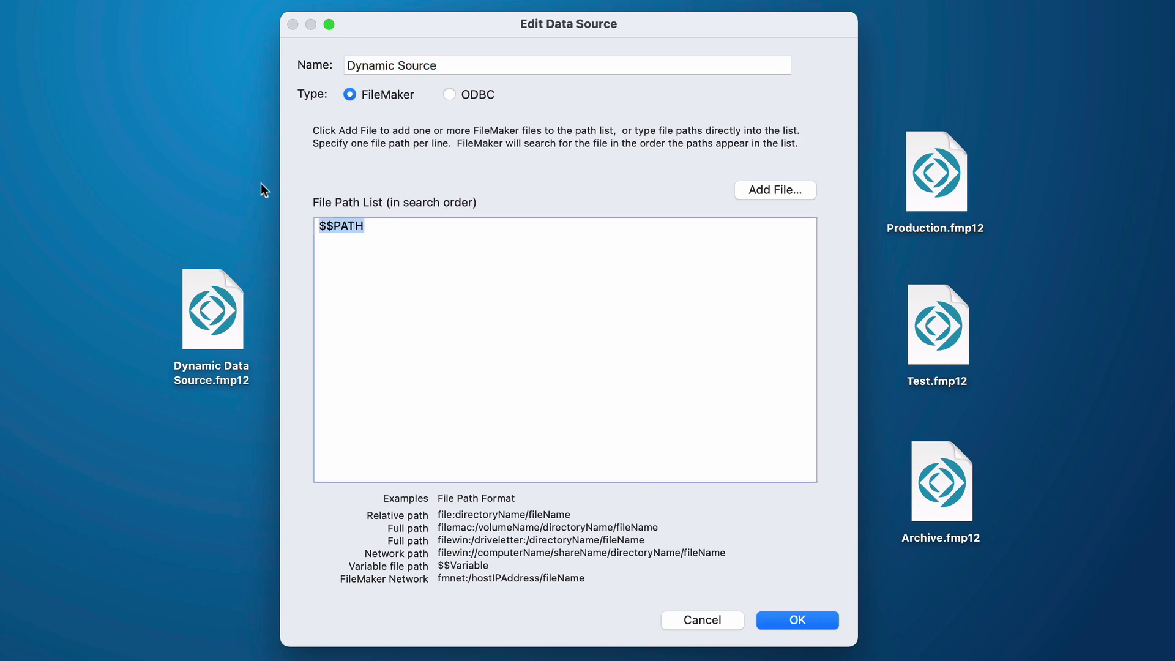
key(Return)
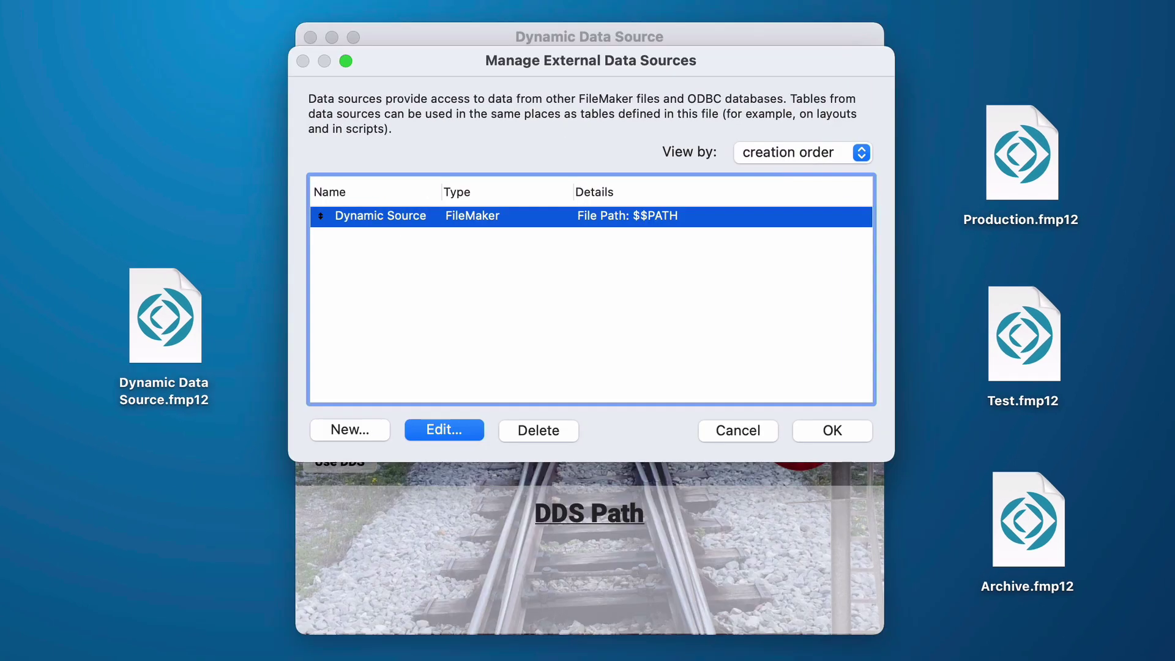
key(Return)
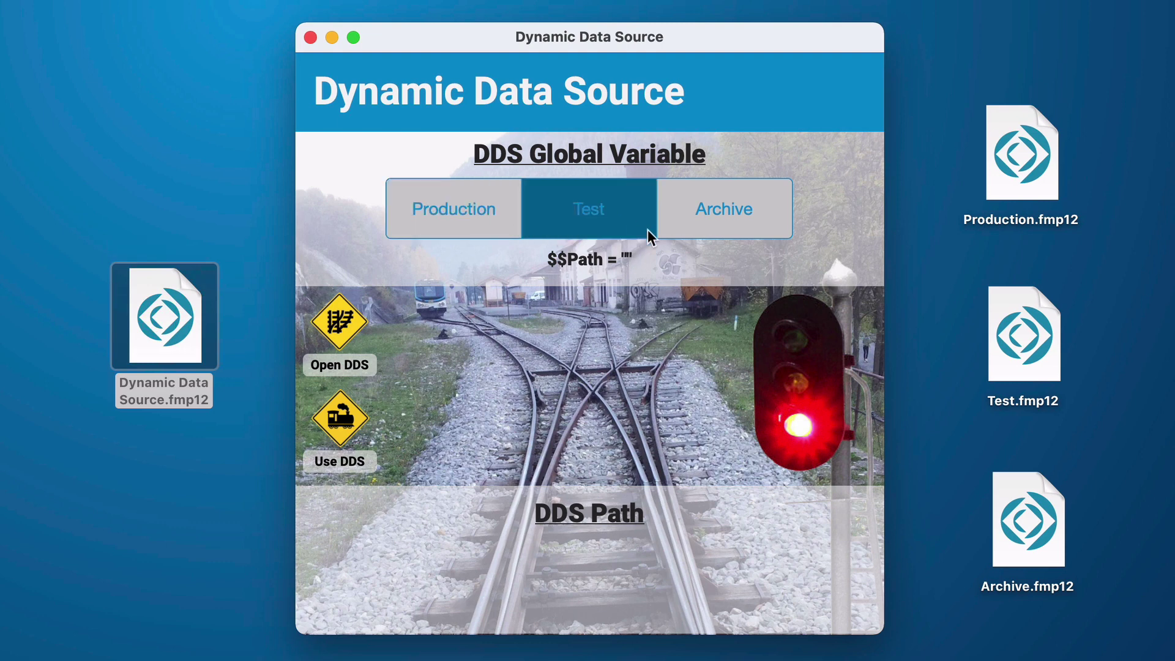
Step: Set $$Path to Production.fmp12, apply it with Use DDS, and switch to Layout mode
click(414, 216)
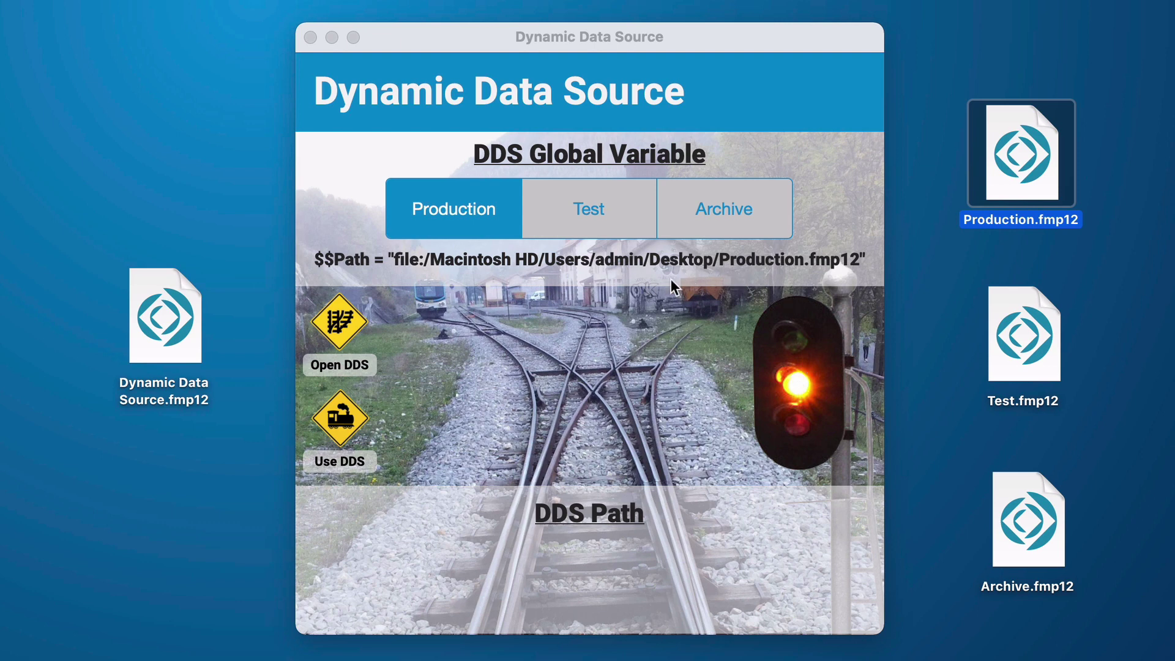
click(340, 420)
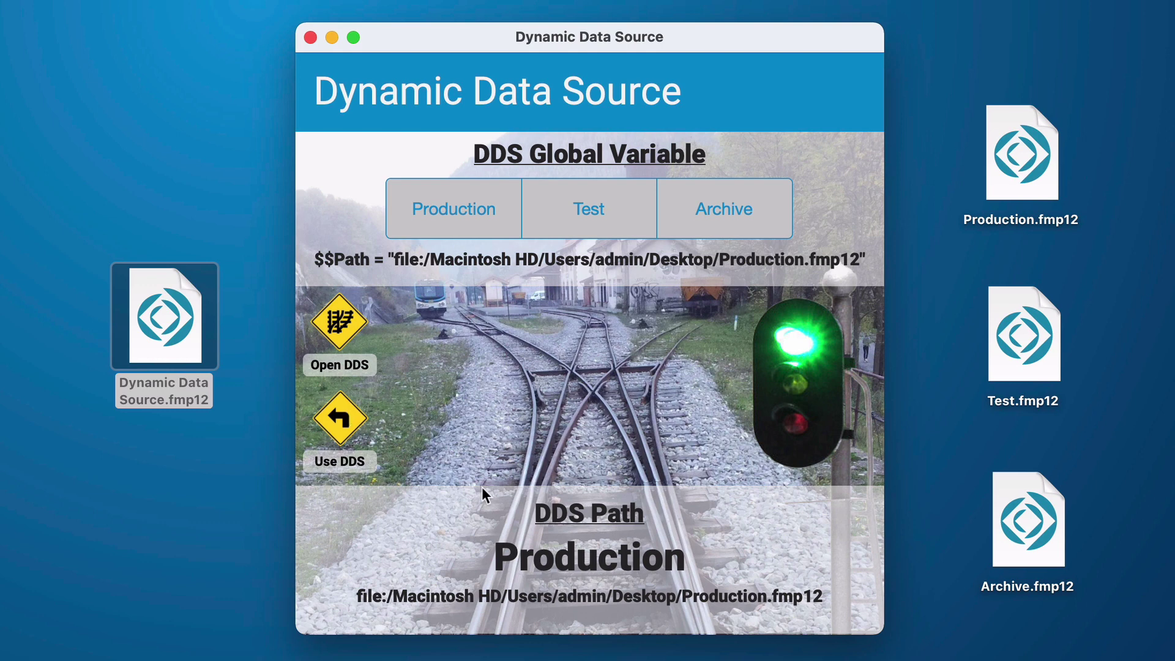
key(super+l)
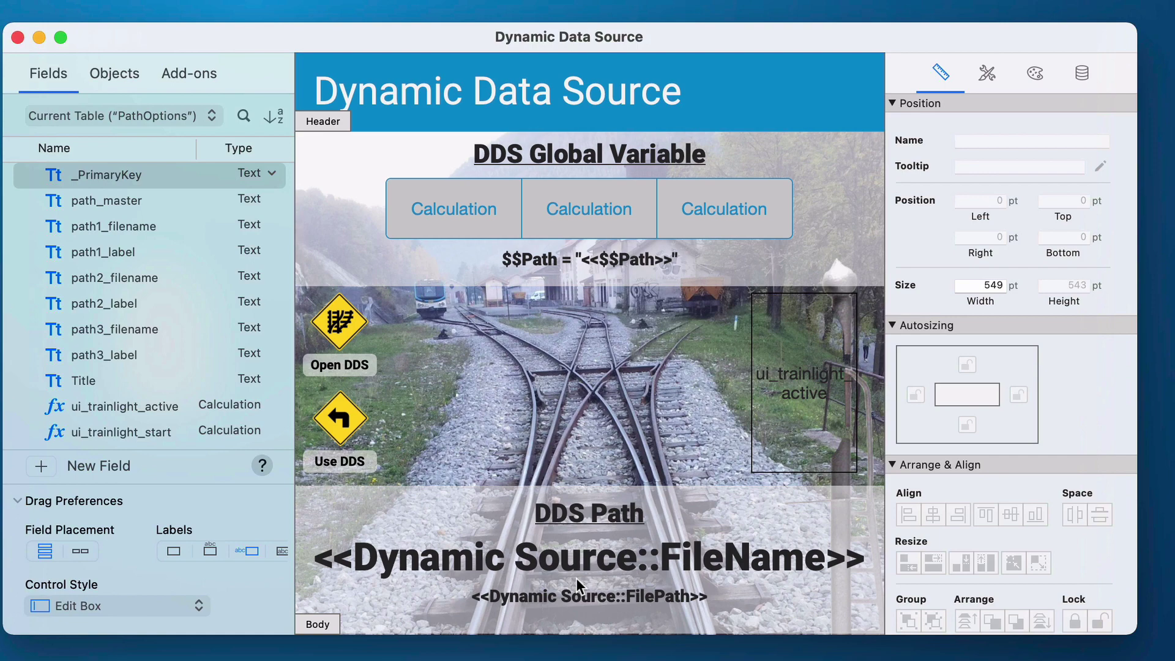
Step: Return the DDS launcher layout to Browse mode with Cmd+B
key(super+b)
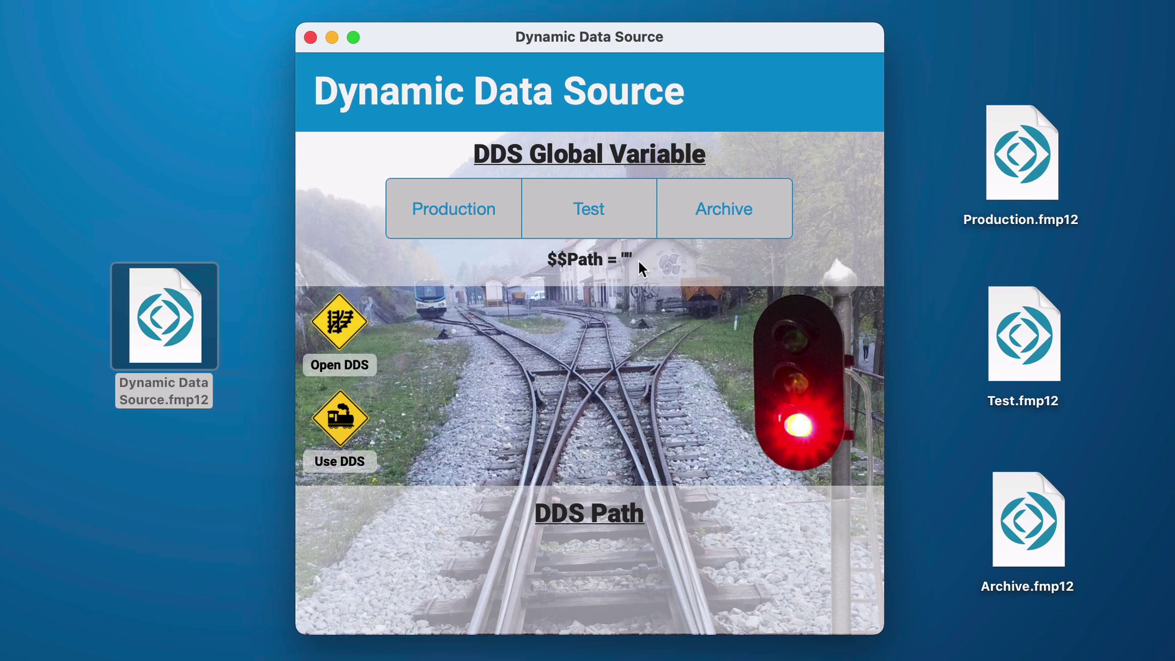
click(351, 415)
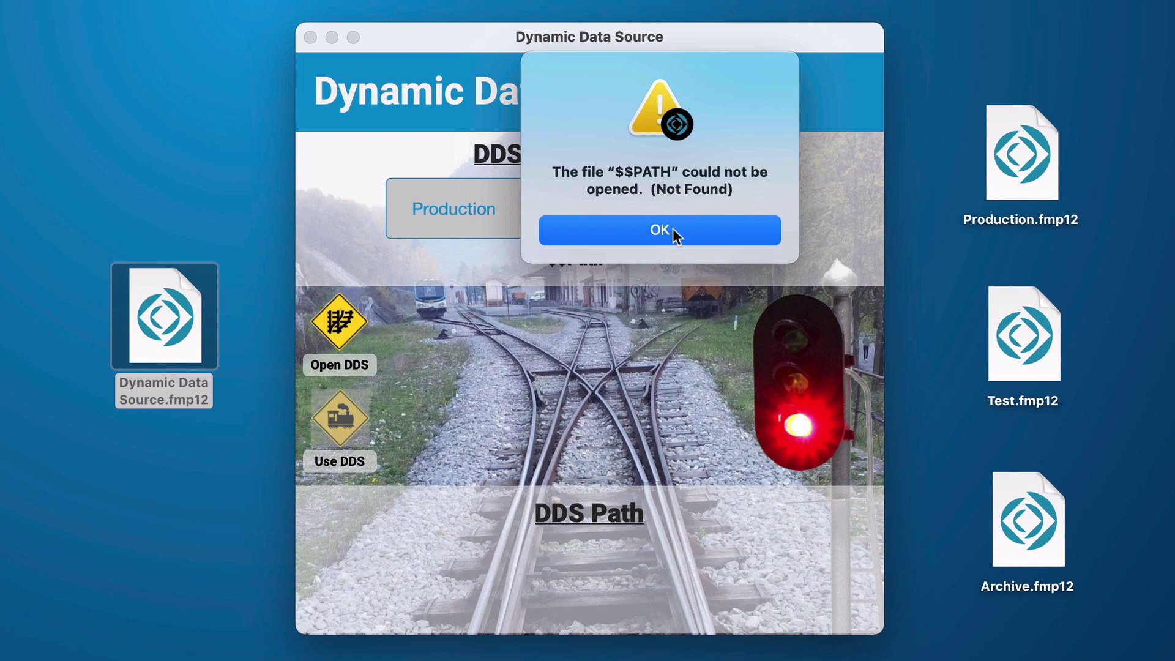
click(673, 229)
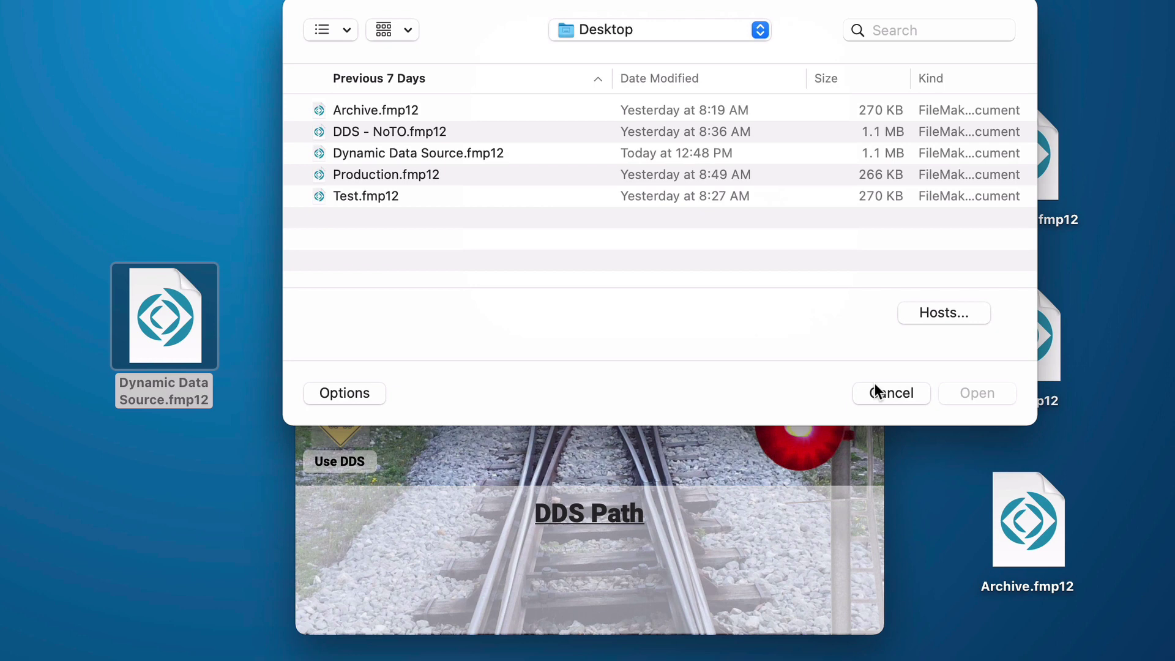
click(874, 392)
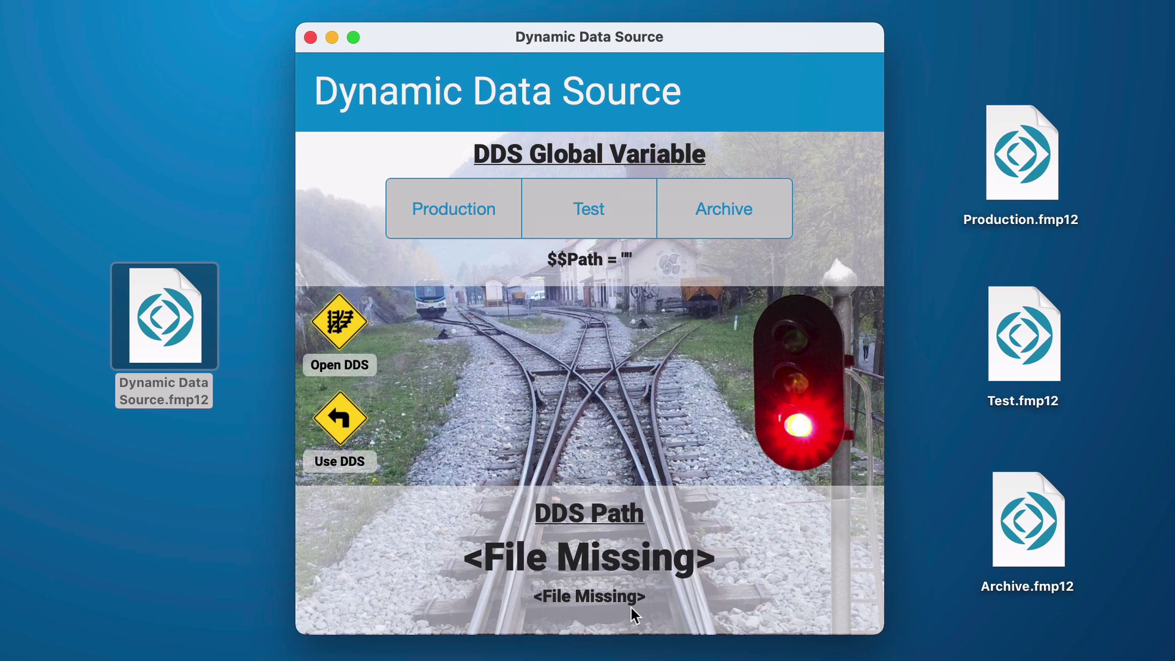
Step: Set $$Path to Test.fmp12, open the Test database via Open DDS, then close it
click(590, 222)
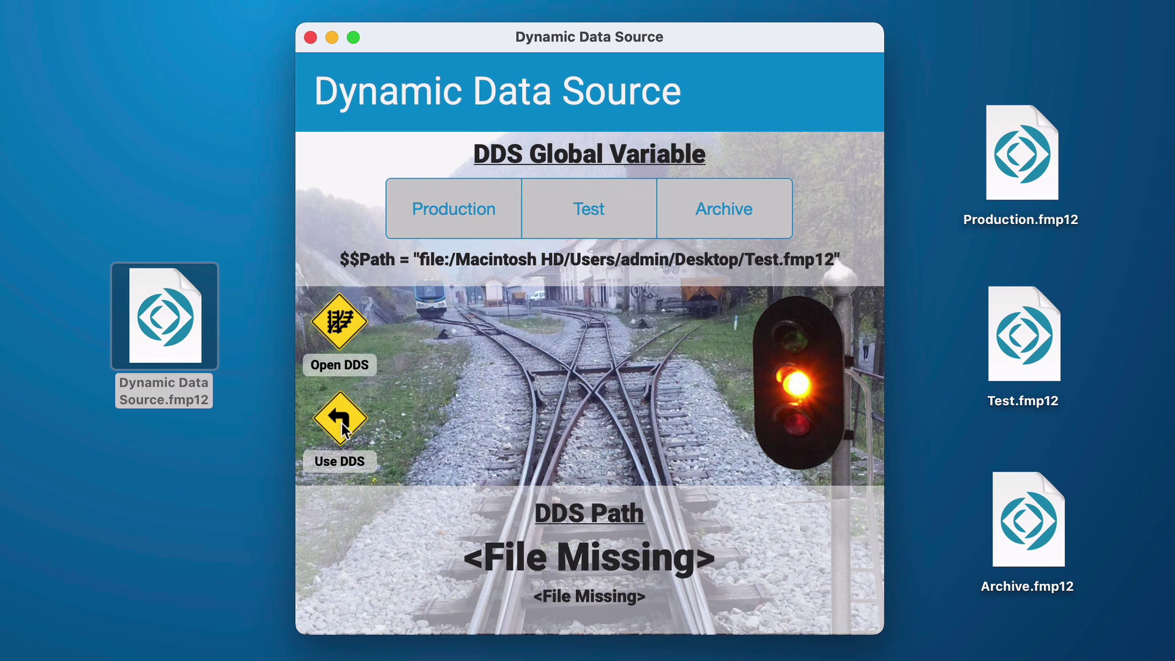
click(338, 325)
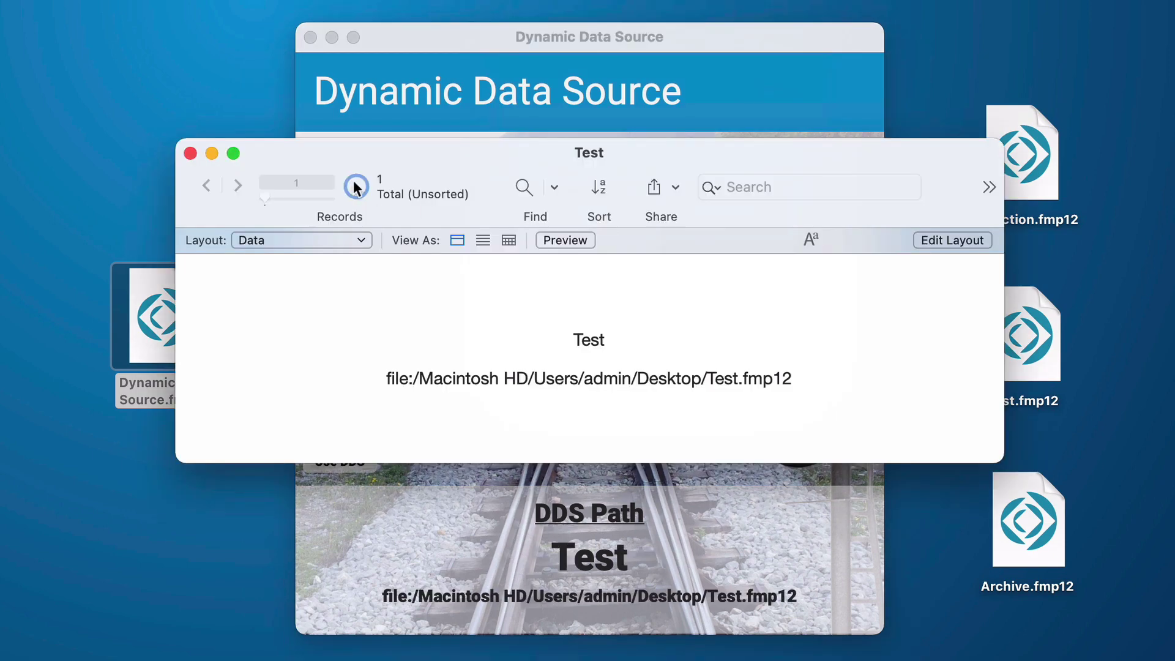
click(191, 154)
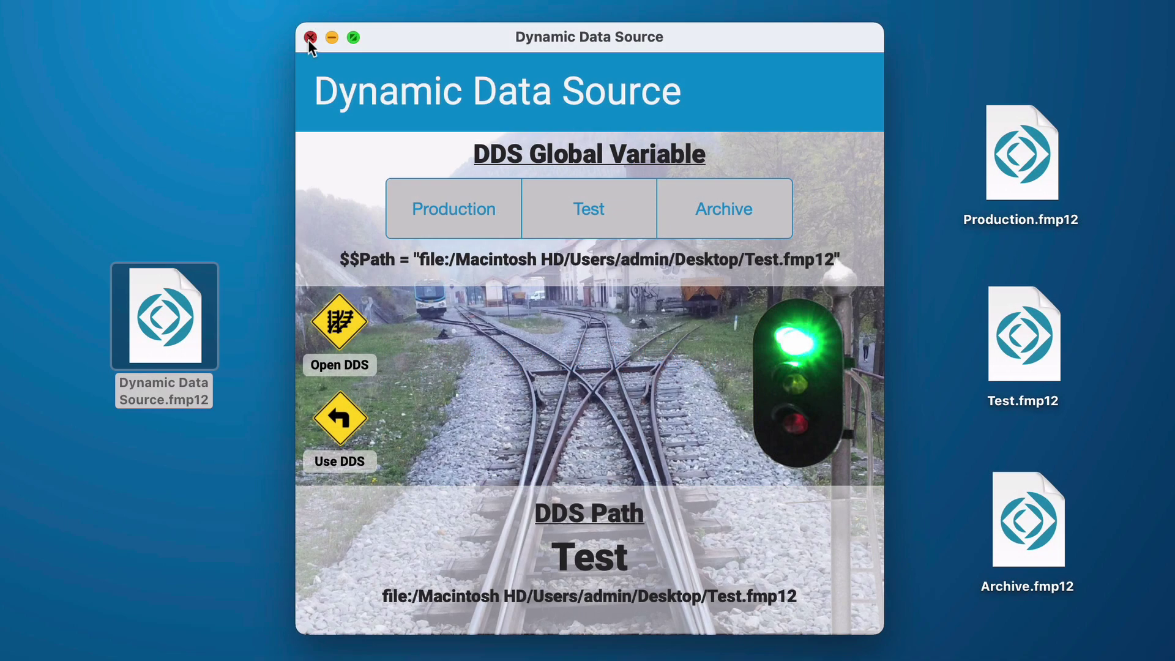
Step: Close and reopen the launcher, dismissing the $$PATH not-found alert and cancelling Open File
click(310, 38)
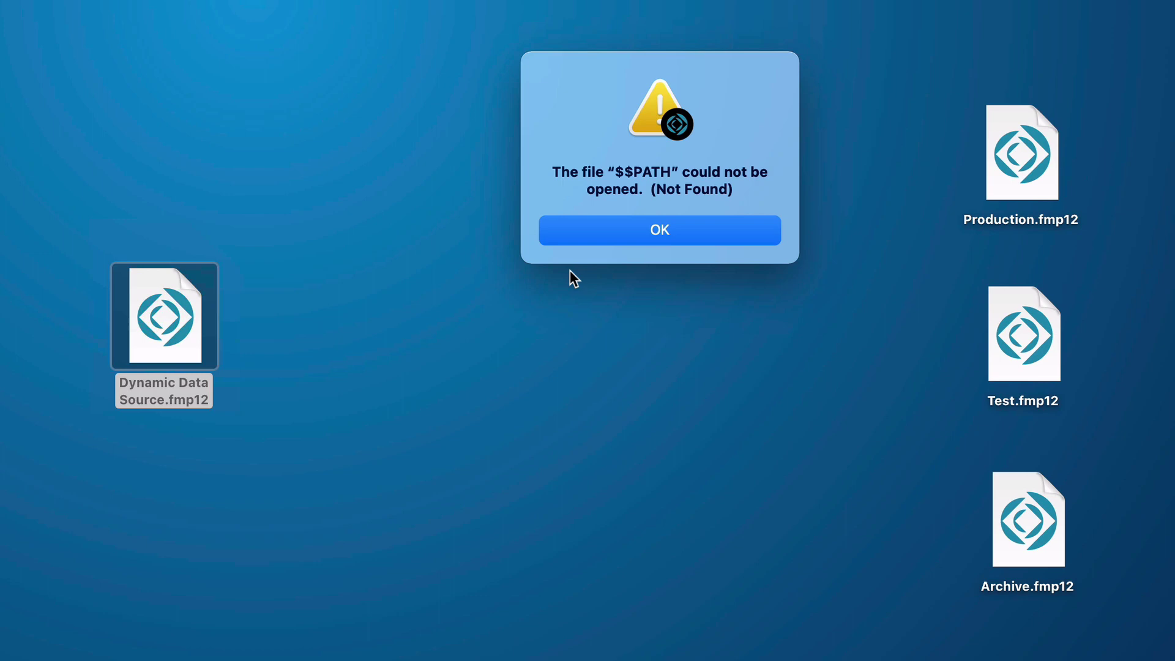
click(641, 234)
click(879, 392)
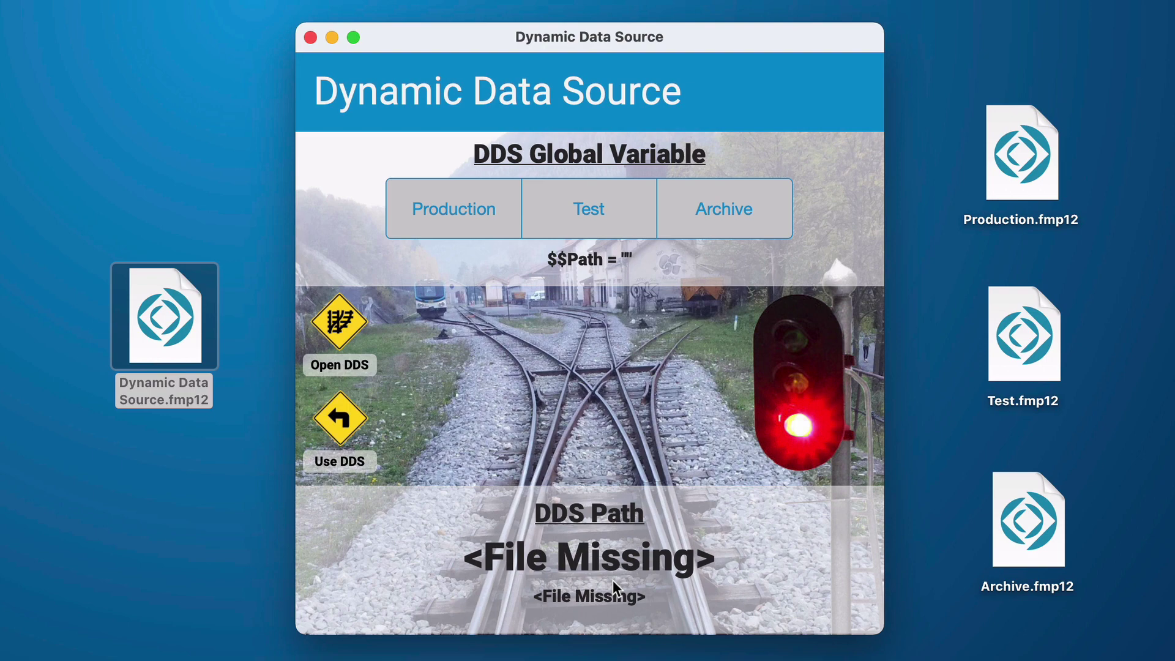
Step: Open and close the Test database via its path, then close the launcher and cancel Open File
click(589, 222)
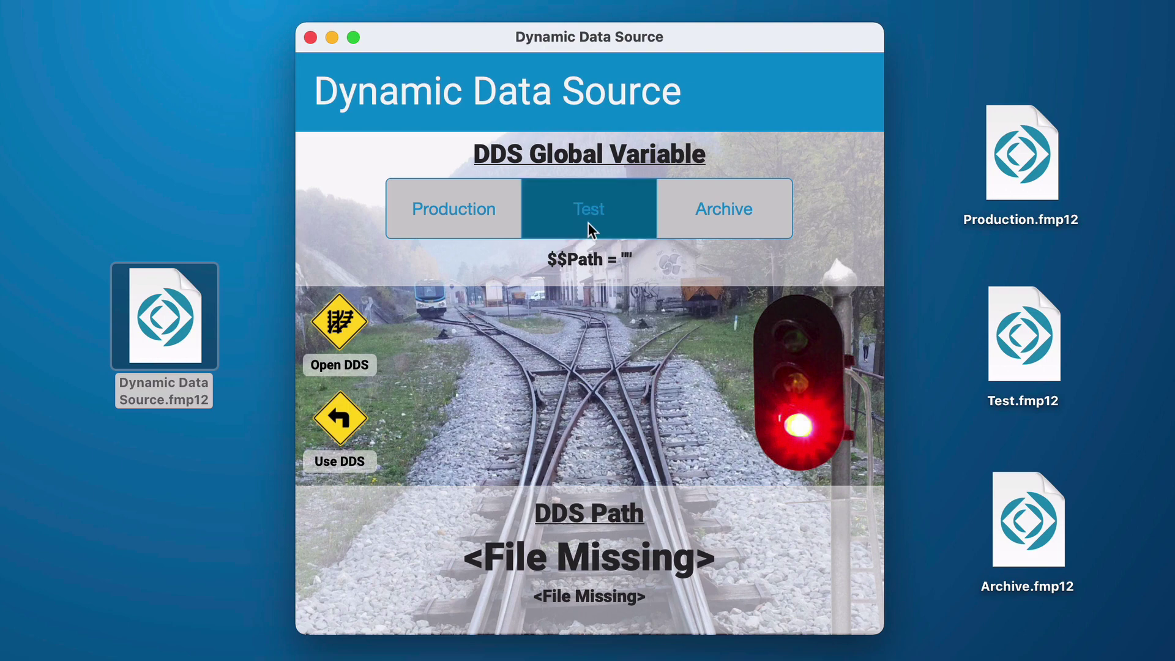
click(340, 324)
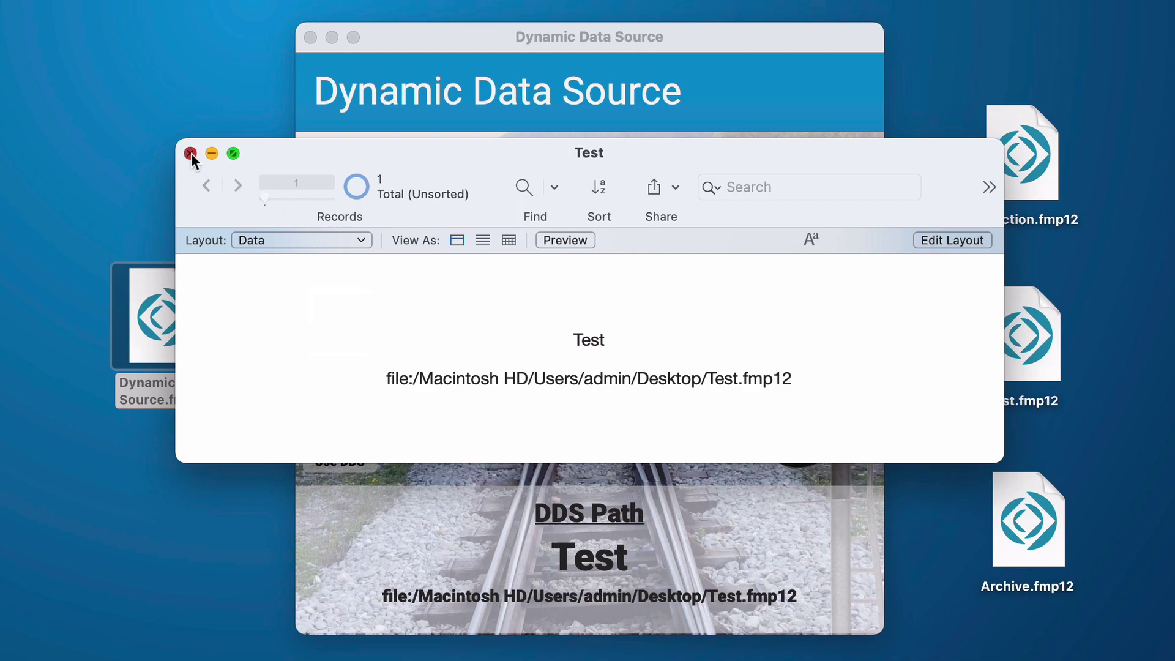
click(191, 153)
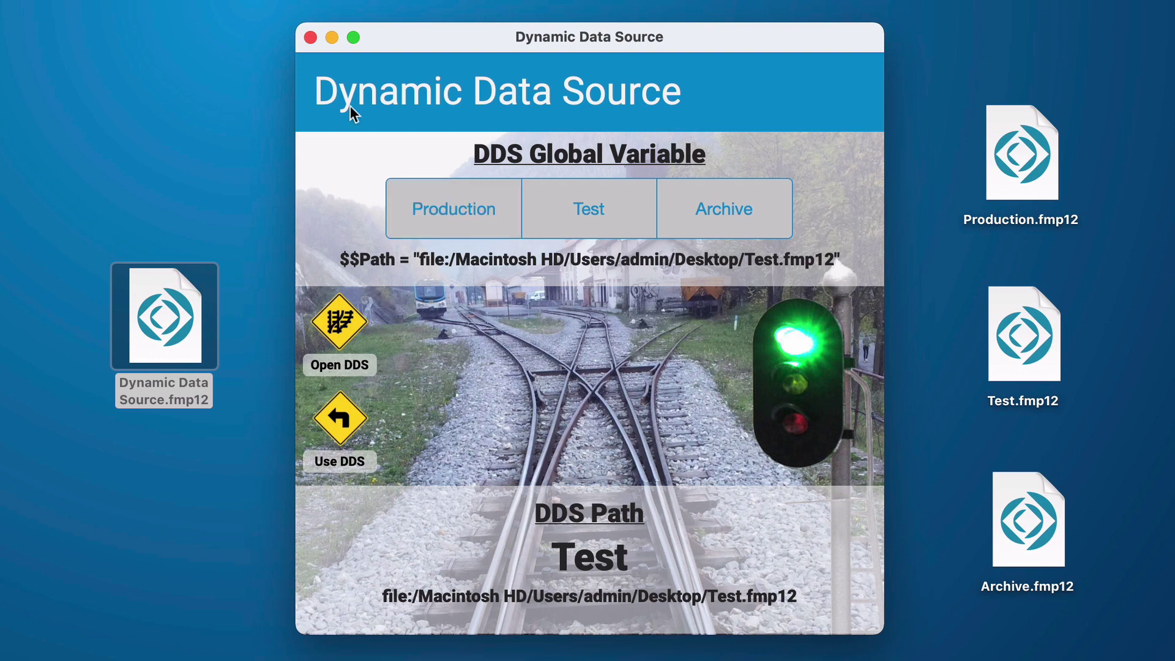
click(310, 38)
key(super+o)
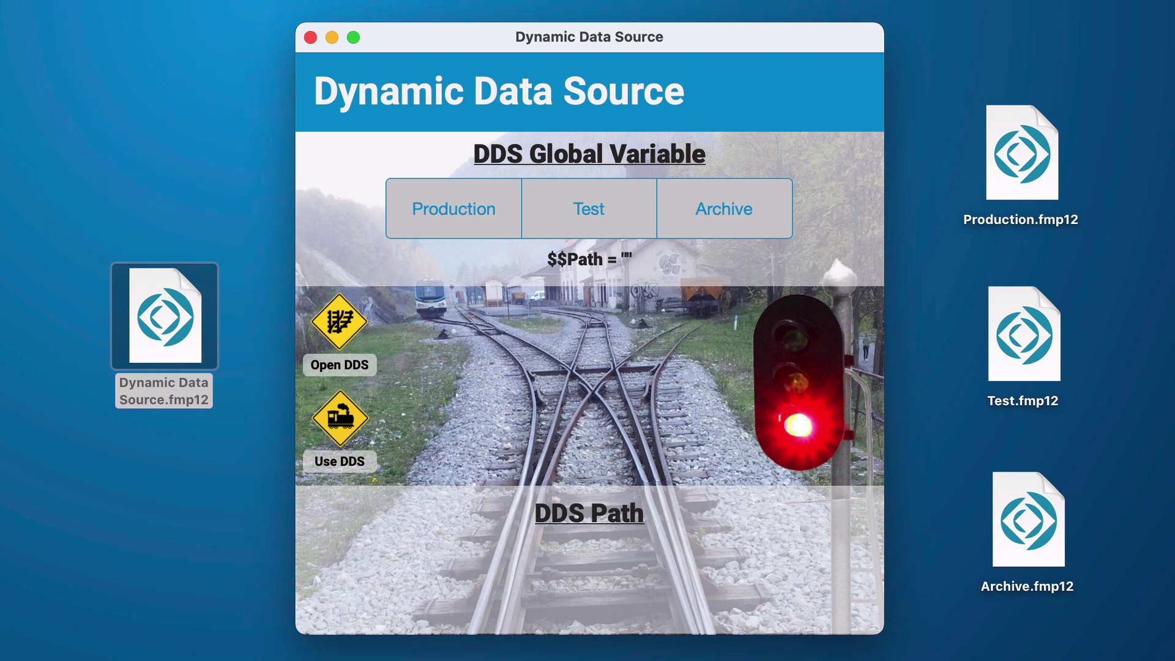
click(67, 0)
click(116, 145)
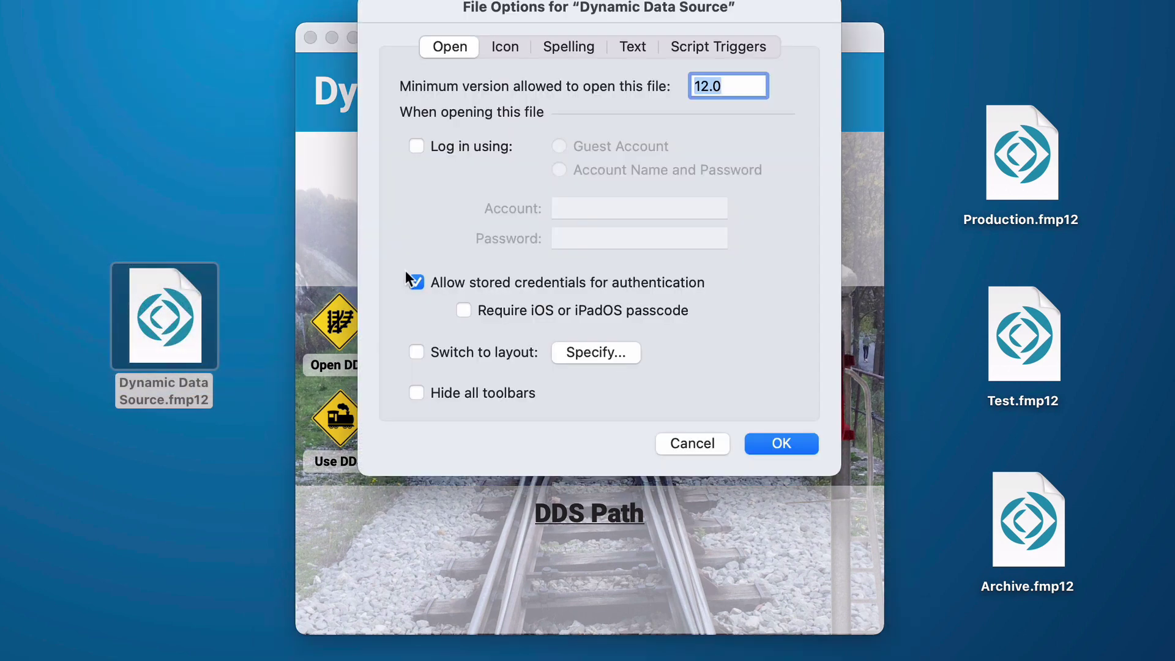
click(704, 52)
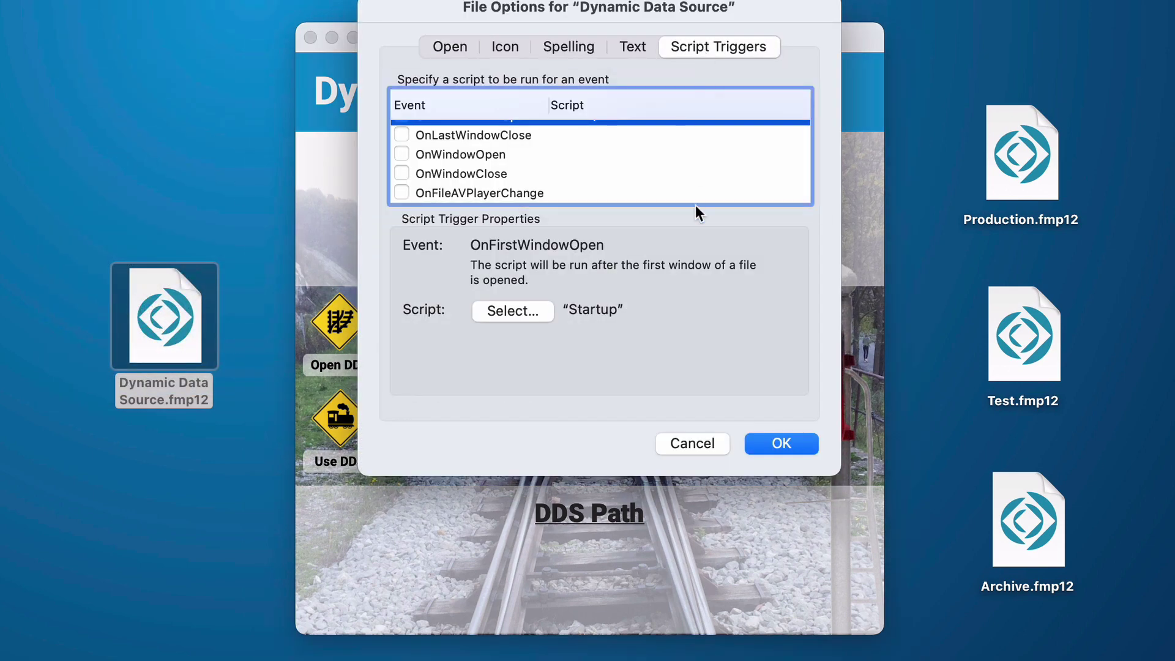
scroll(586, 170, up, 2)
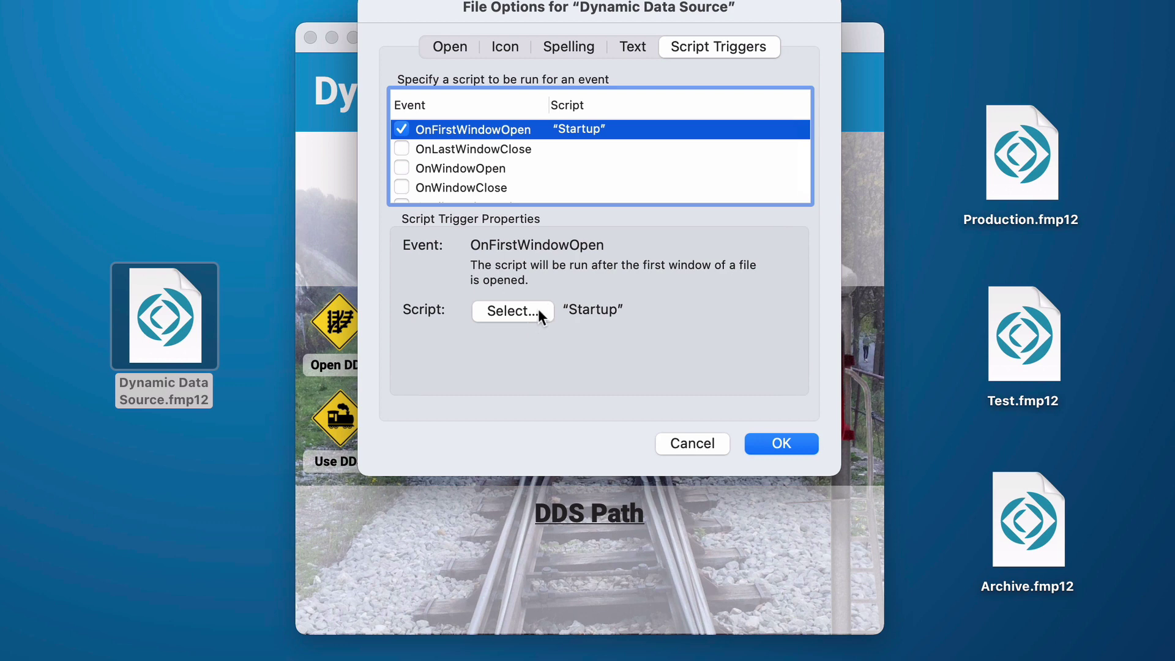
click(537, 311)
click(509, 333)
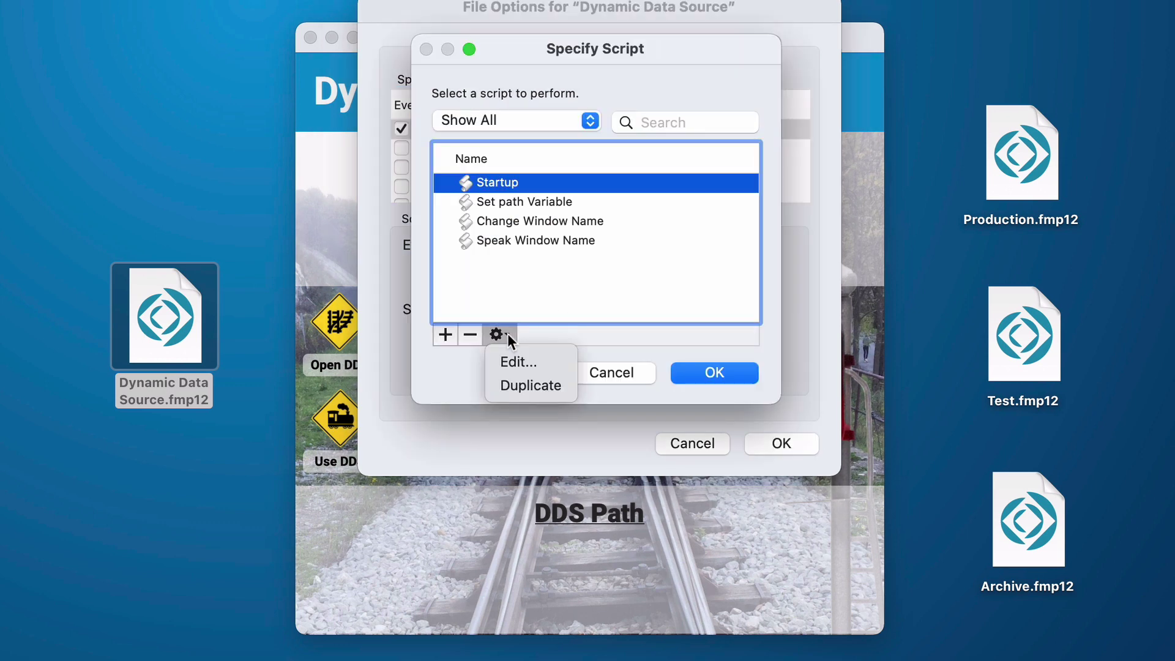
click(513, 360)
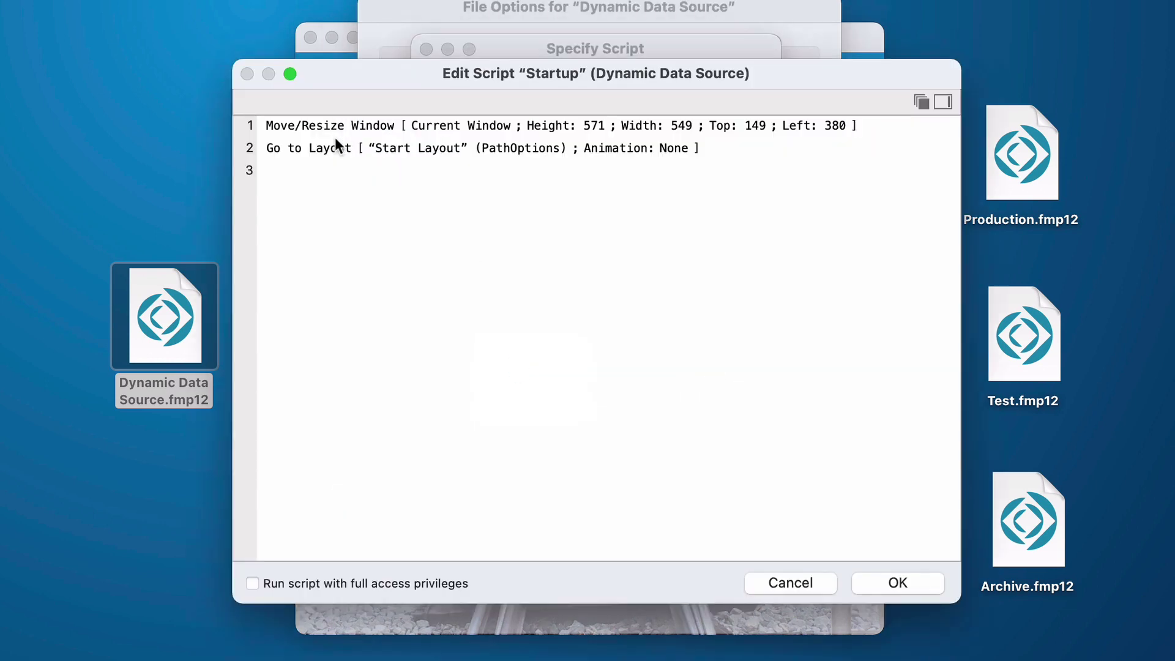
click(311, 126)
click(306, 149)
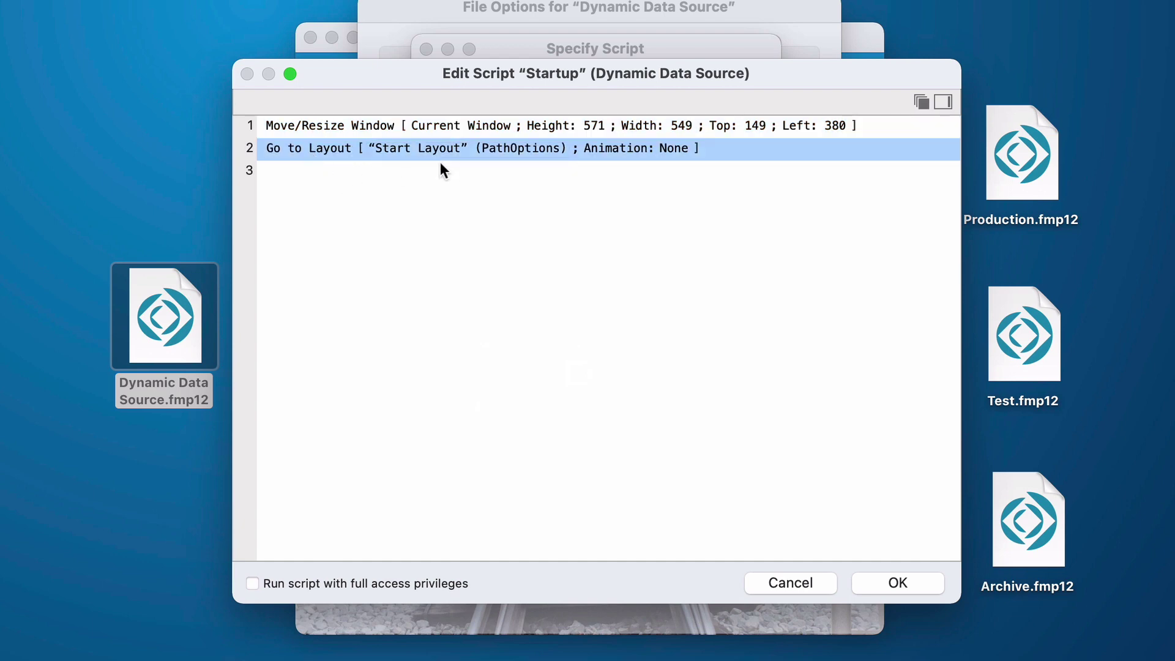
click(783, 581)
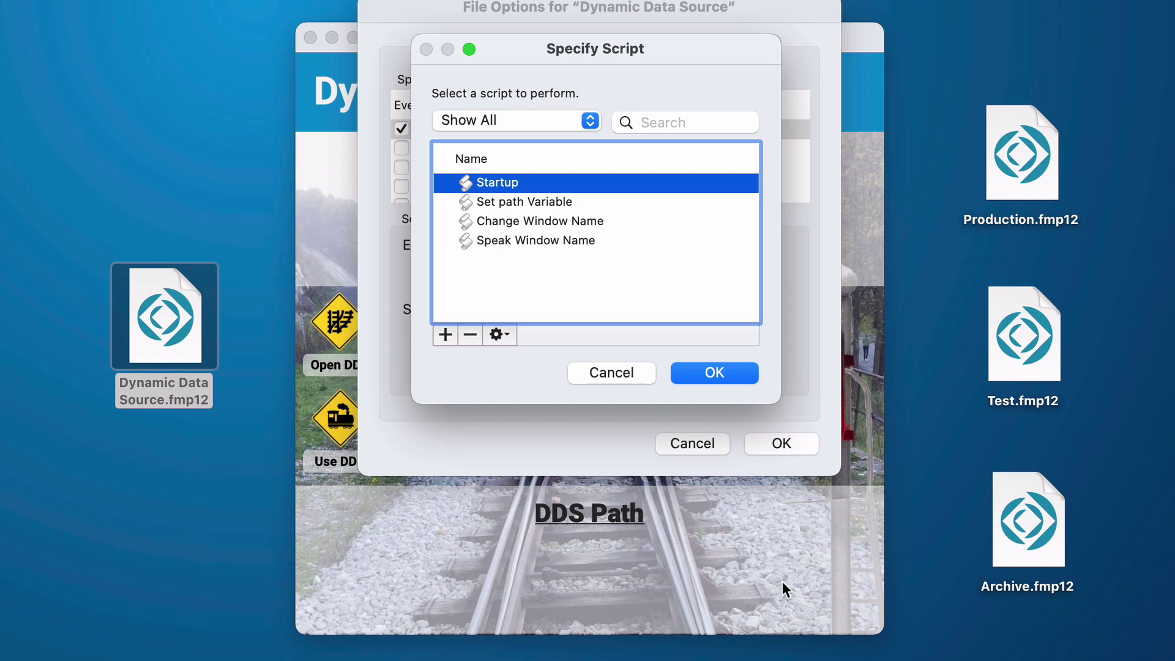
click(634, 375)
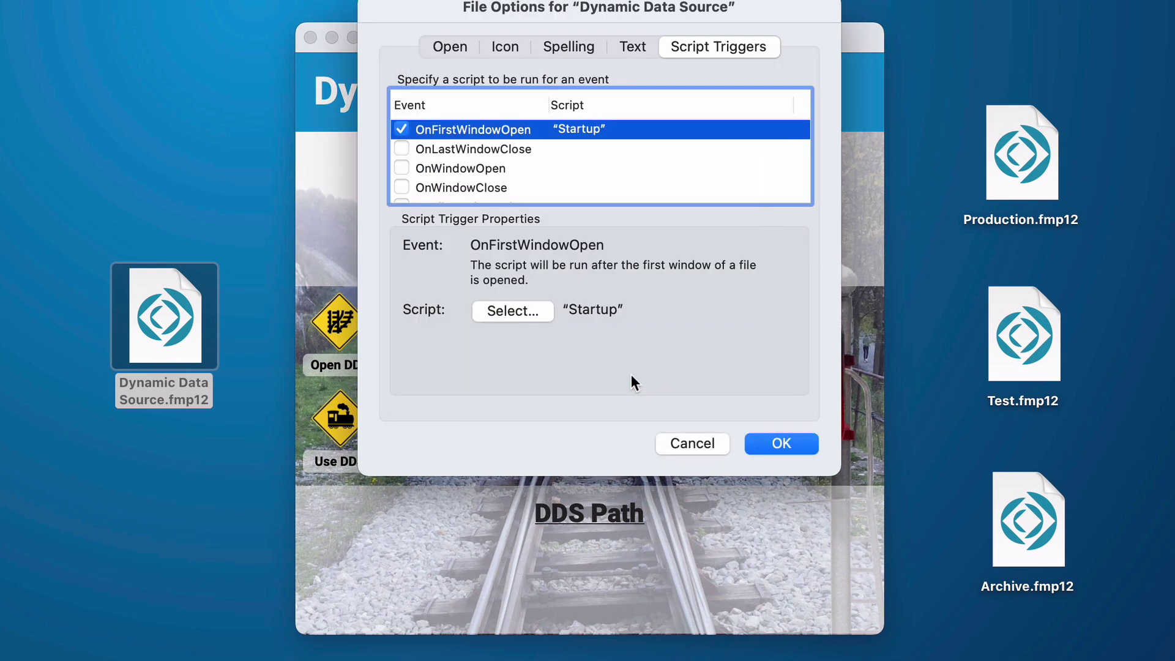
Step: Set the file's File Options to switch to Start Layout when opening
click(684, 446)
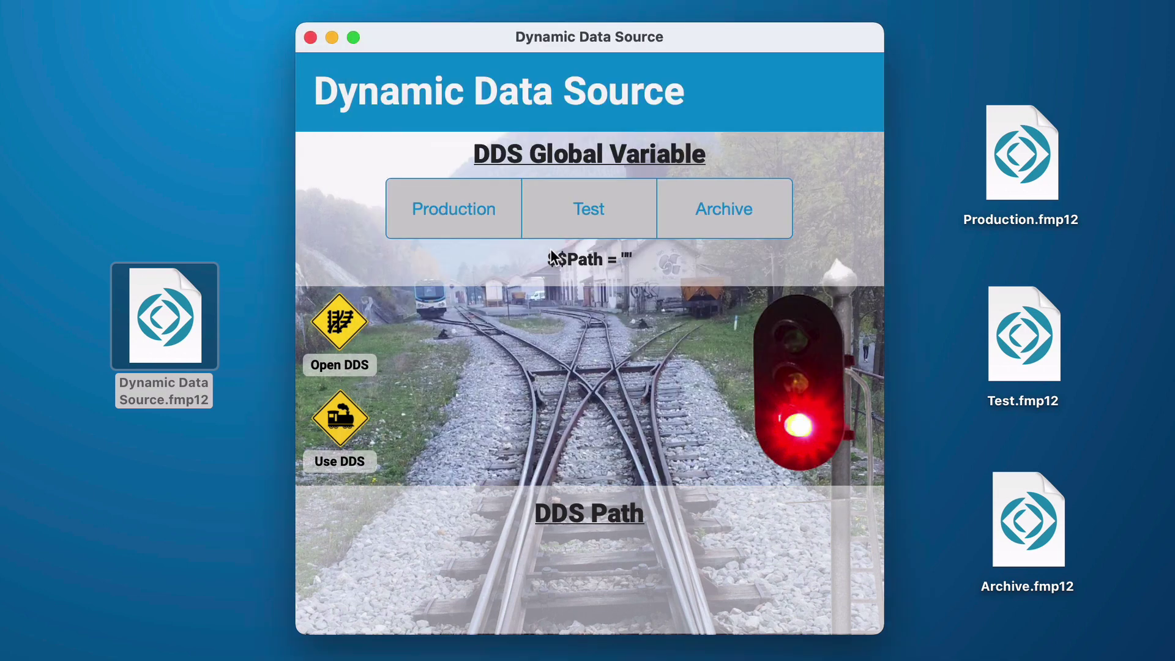
click(220, 14)
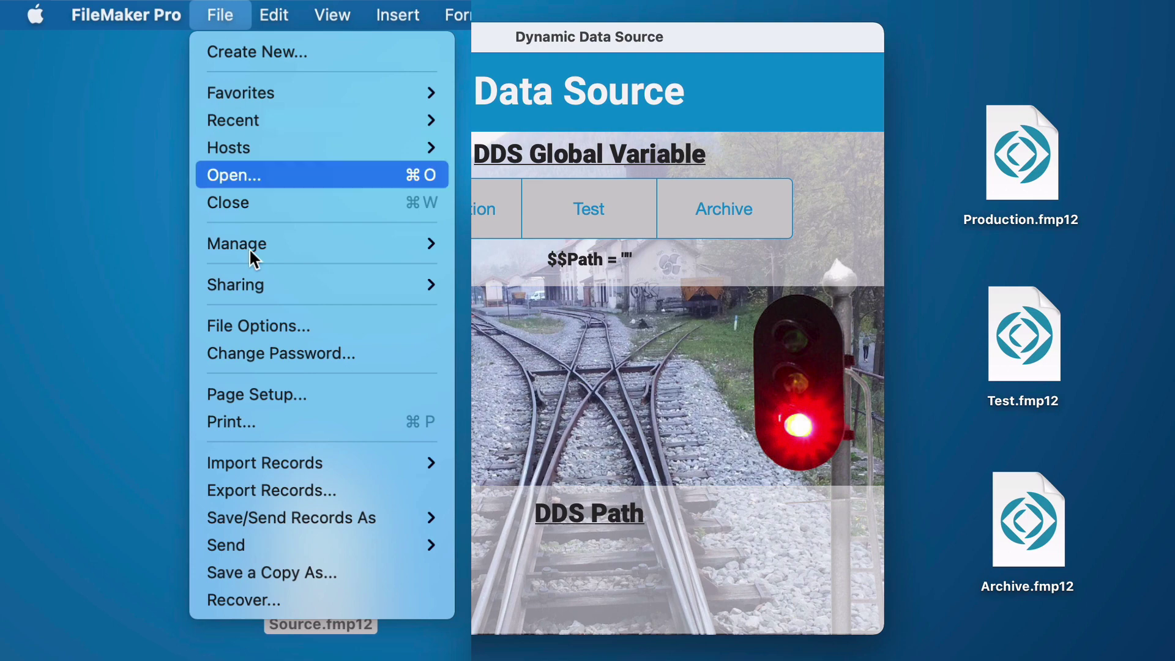
click(254, 327)
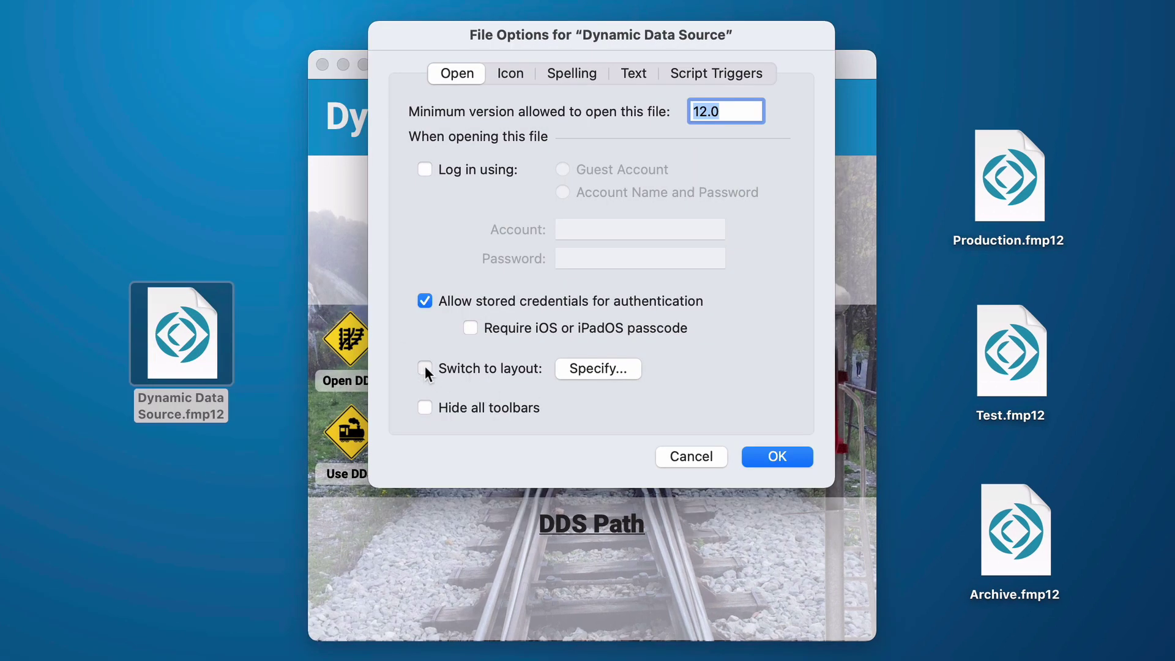
click(425, 368)
click(483, 160)
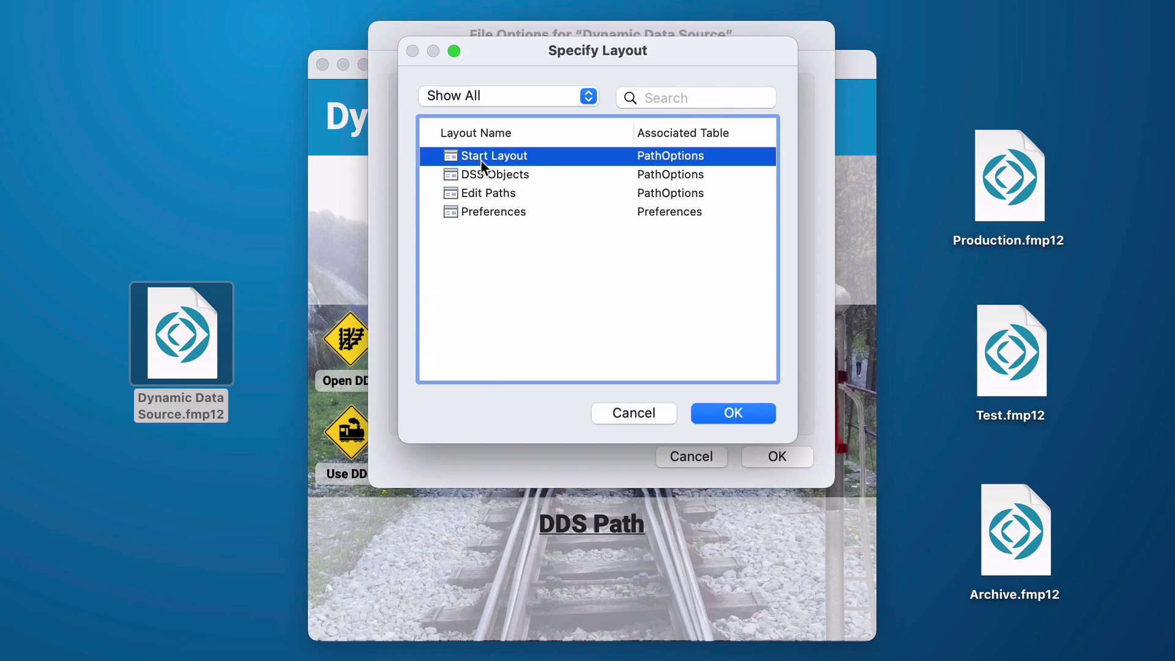
click(720, 409)
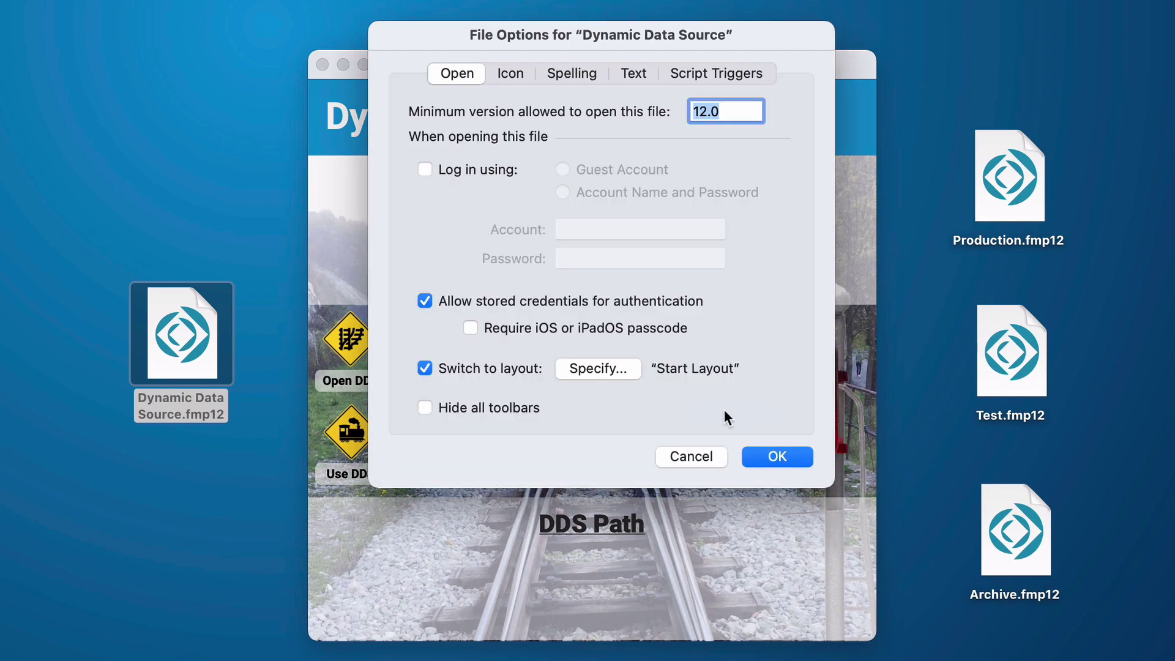
click(777, 455)
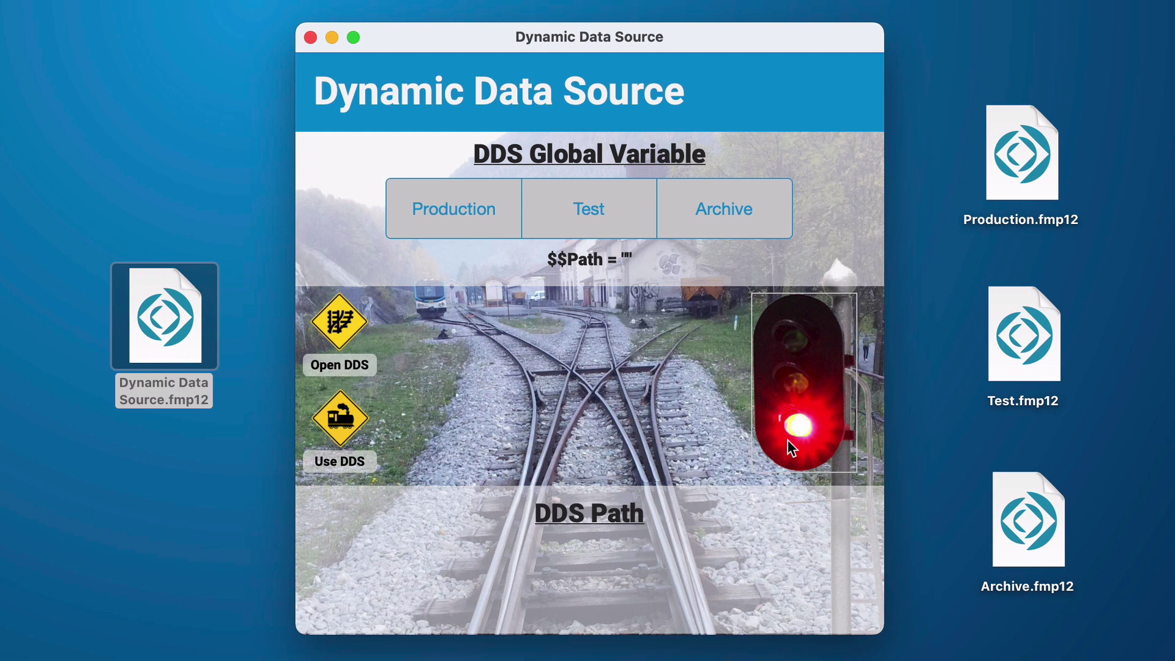
Step: Set $$Path to Archive.fmp12, apply it with Use DDS, and open the Archive database
click(343, 422)
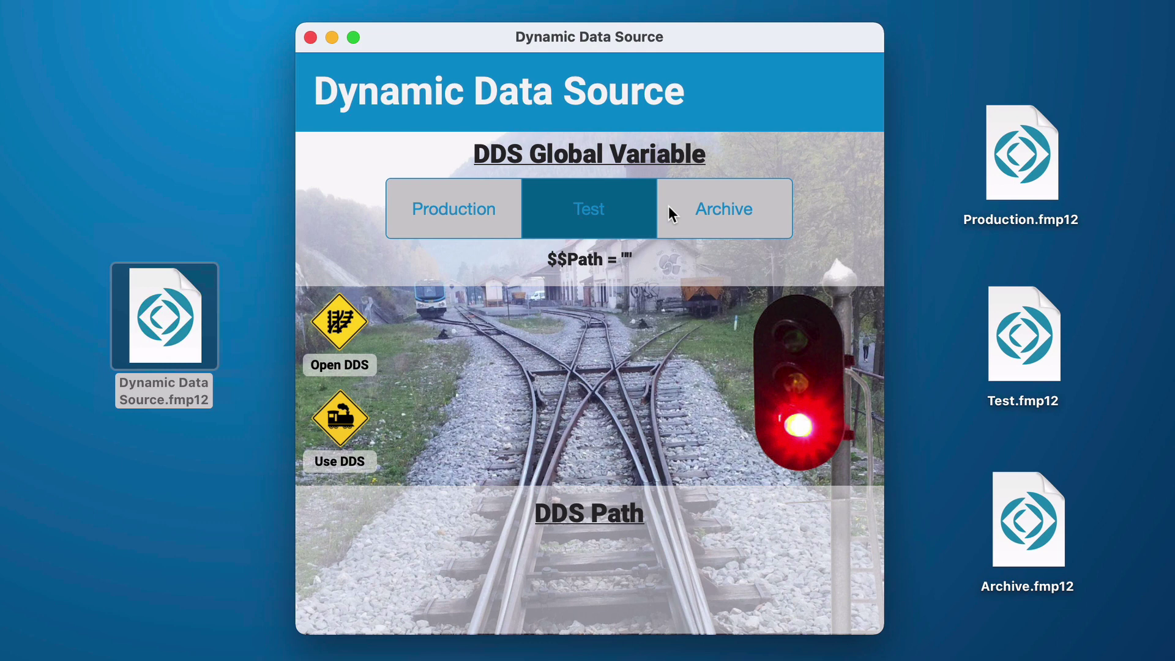
click(687, 208)
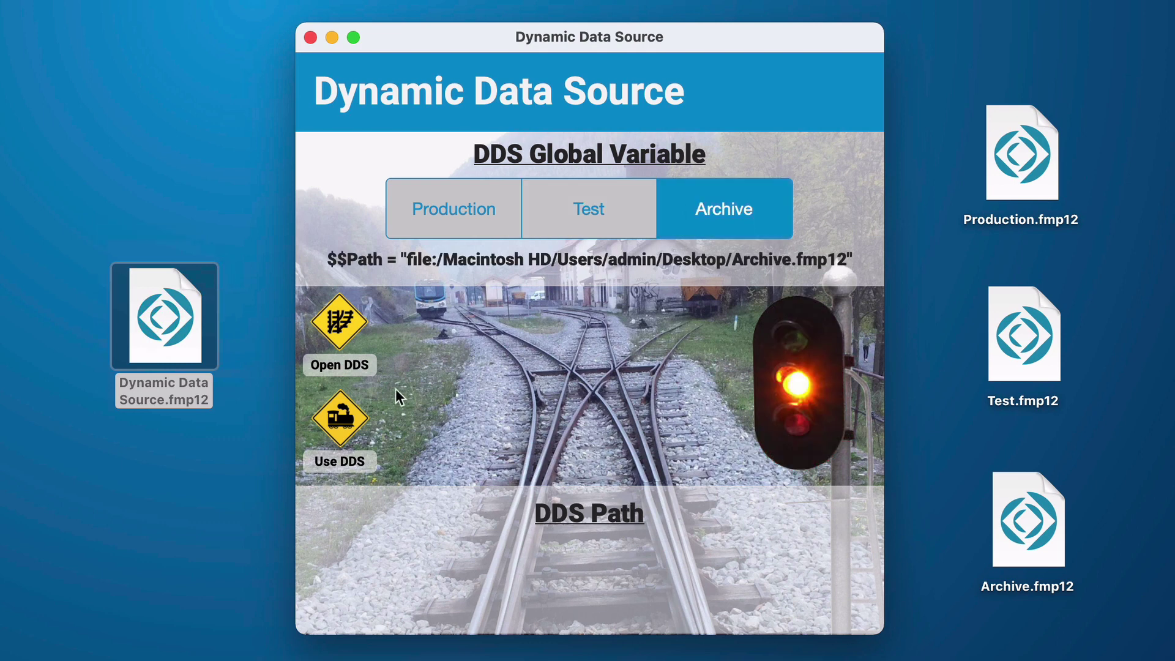
click(348, 421)
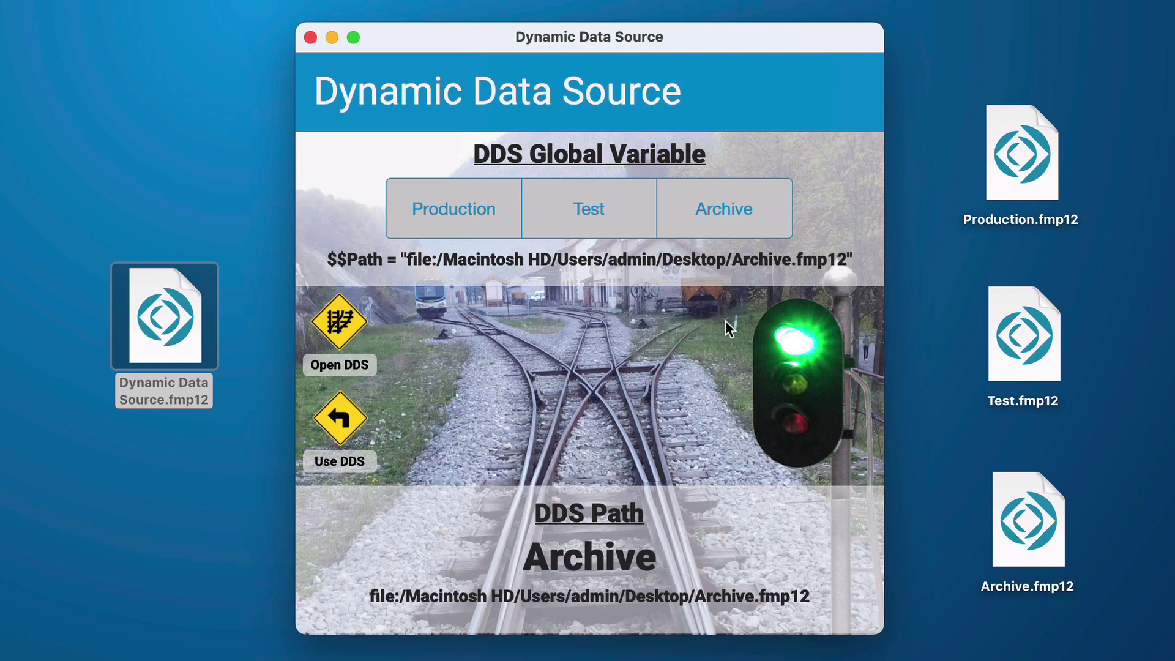
click(340, 323)
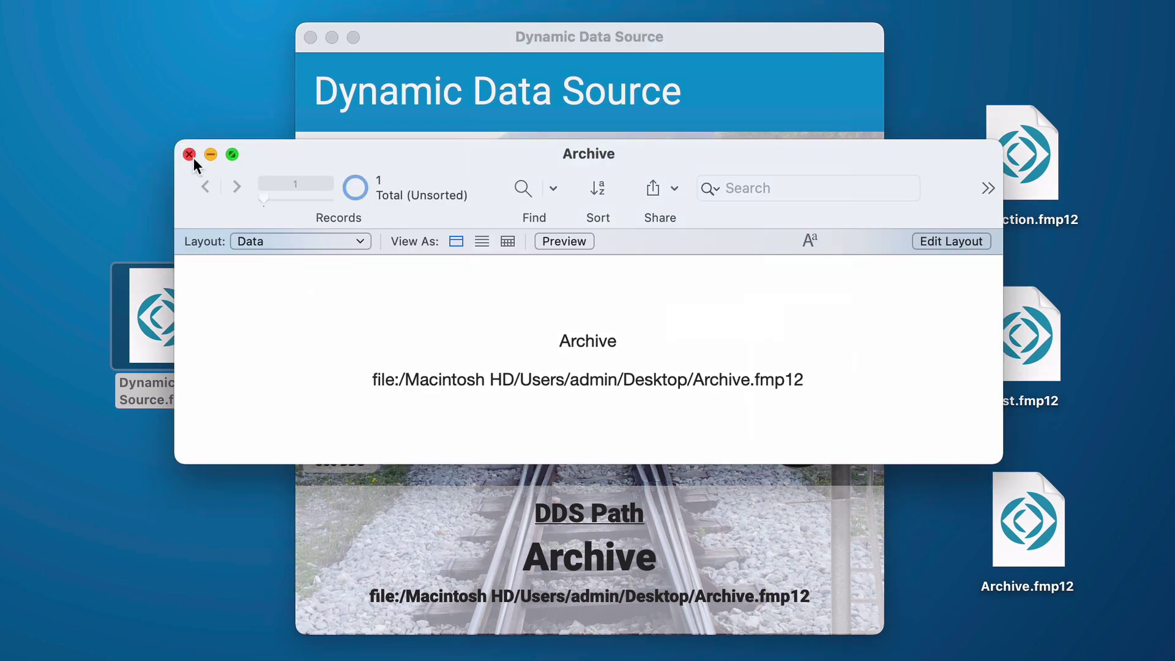
Step: Close Archive and set $$Path to Test.fmp12; opening the data source still brings up Archive
click(189, 154)
click(597, 213)
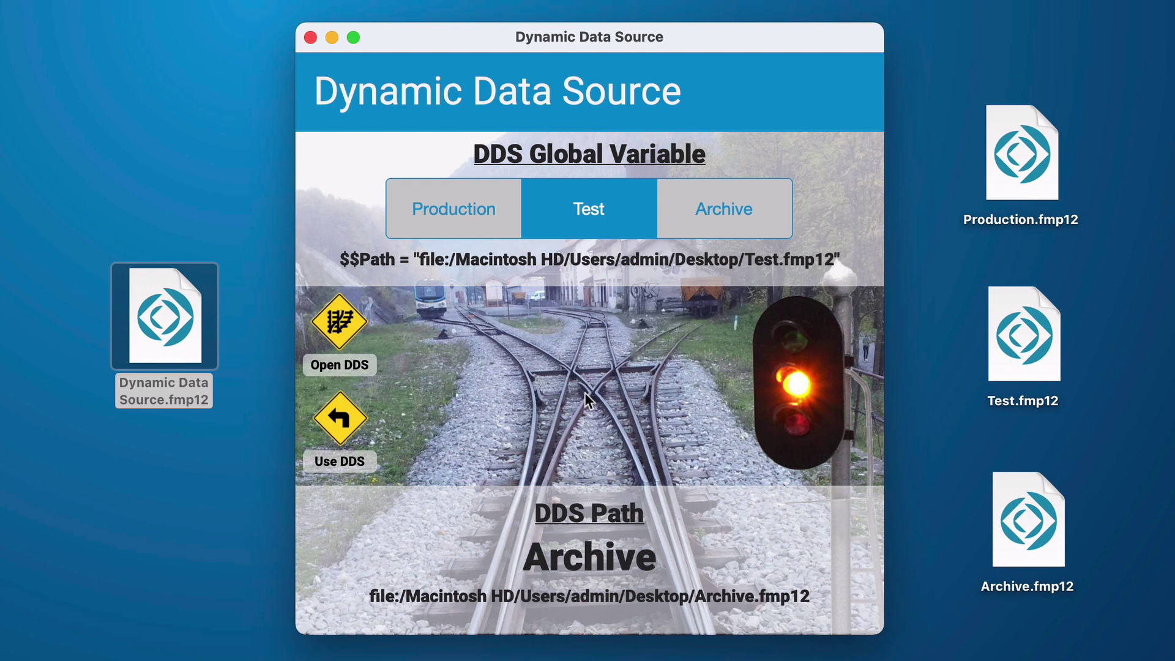
click(339, 325)
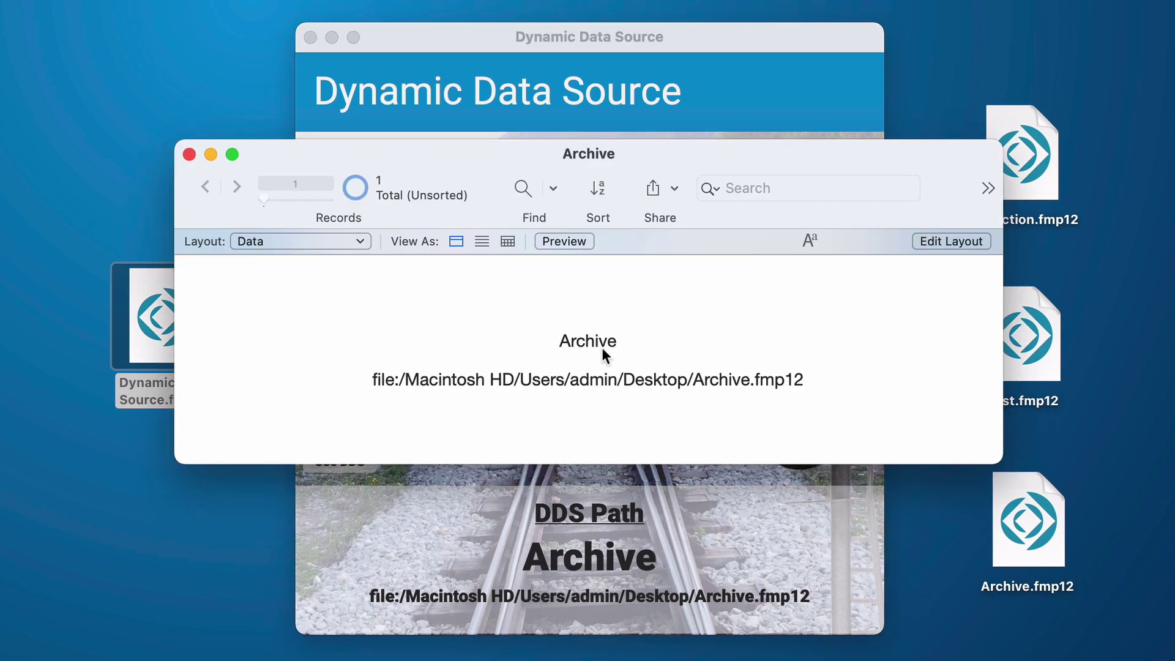
Step: Close and reopen Dynamic Data Source, then dismiss the $$PATH not-found alert, locate-file dialog and Manage Database
key(super+w)
click(310, 37)
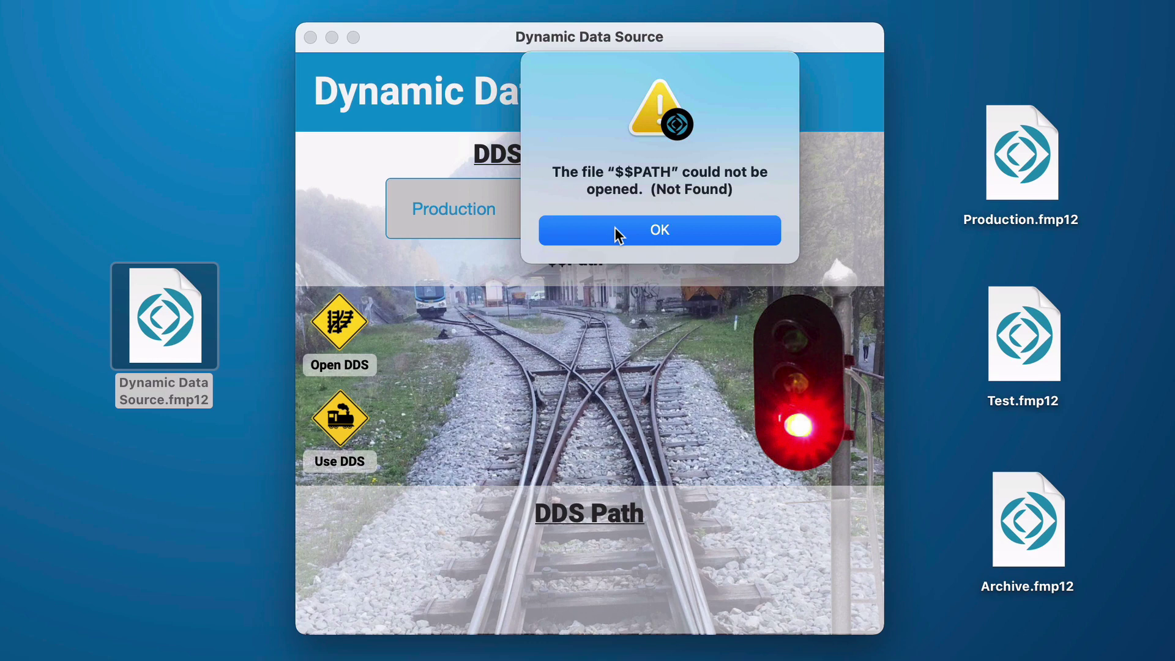
click(615, 229)
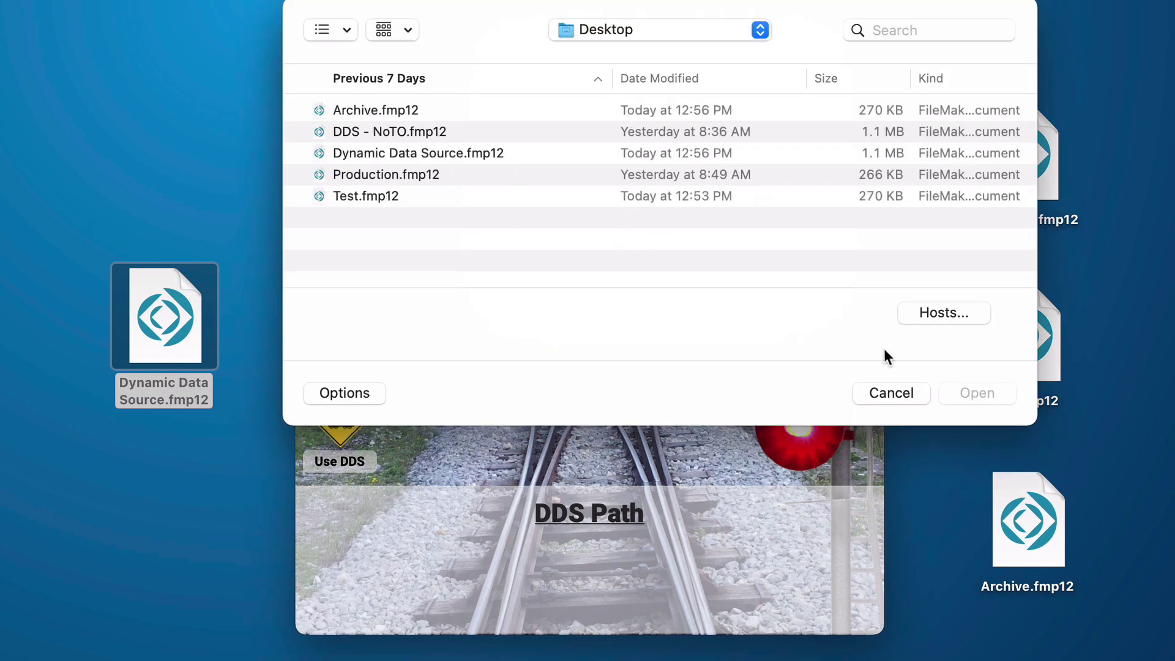
click(882, 392)
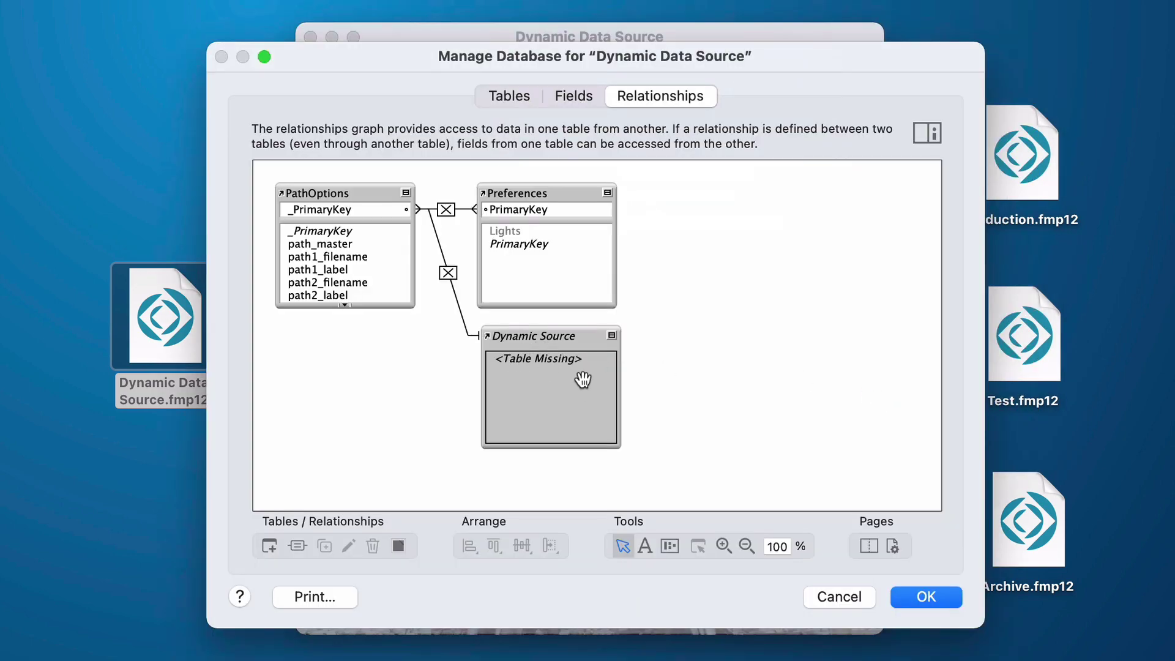
click(826, 597)
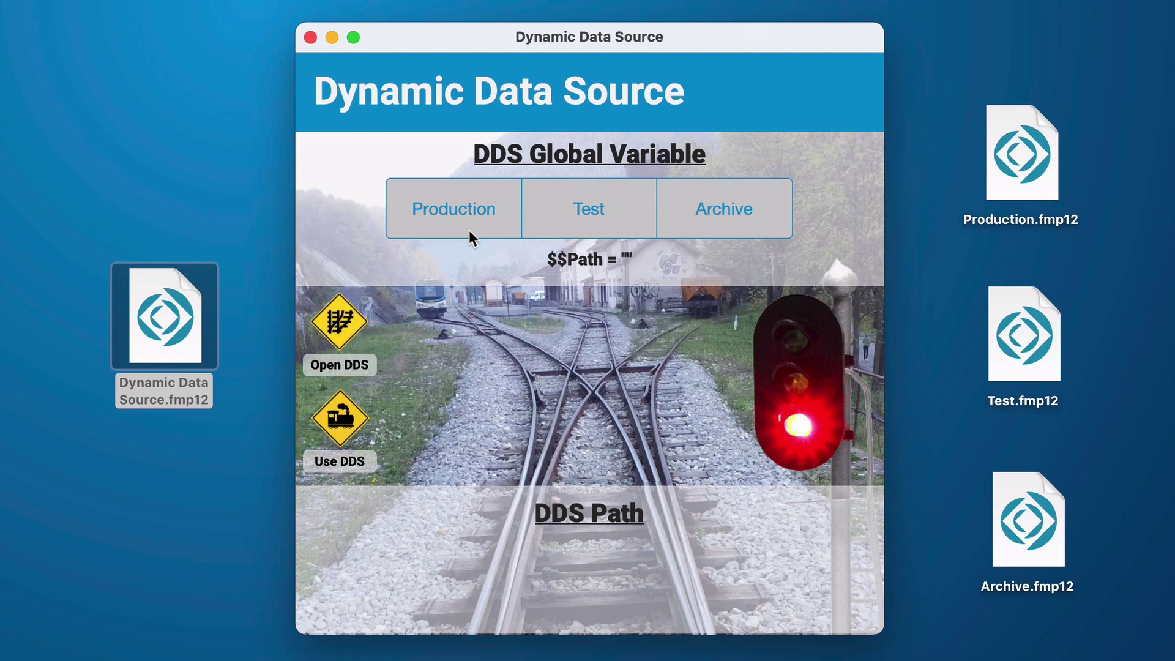
Step: Set $$Path to Production.fmp12, open it through the data source, then bring up Manage Database
click(454, 219)
click(340, 323)
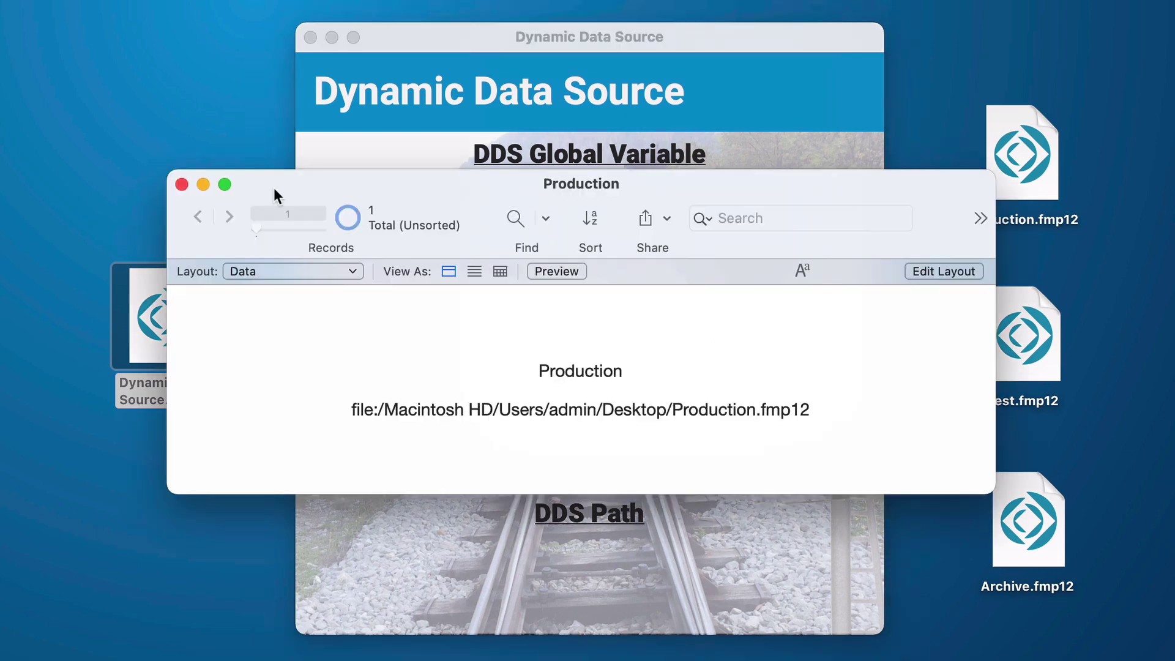
key(super+shift+d)
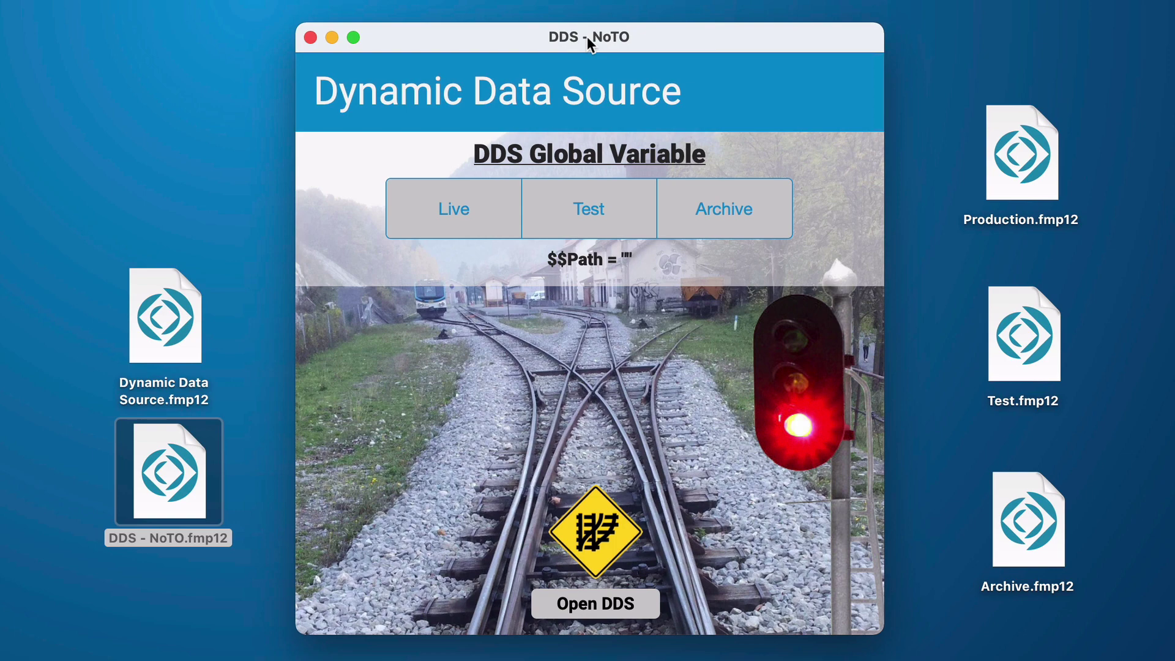
Step: Open the Production, Test and Archive files through DDS - NoTO, then set $$Path back to Live
click(482, 224)
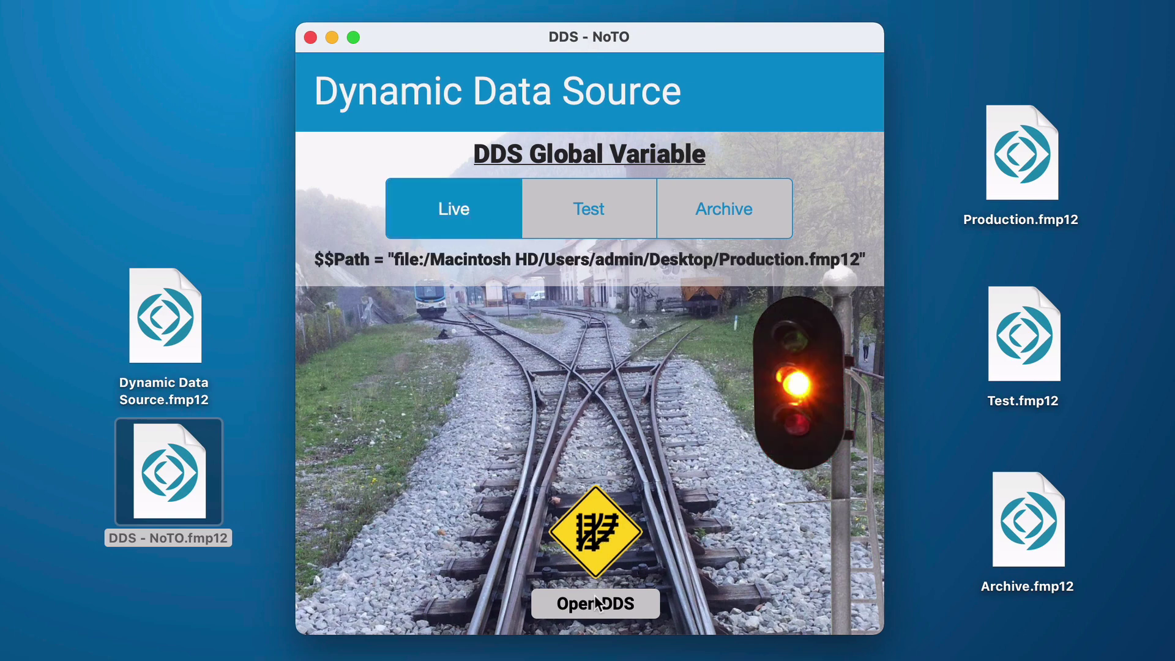
click(1043, 136)
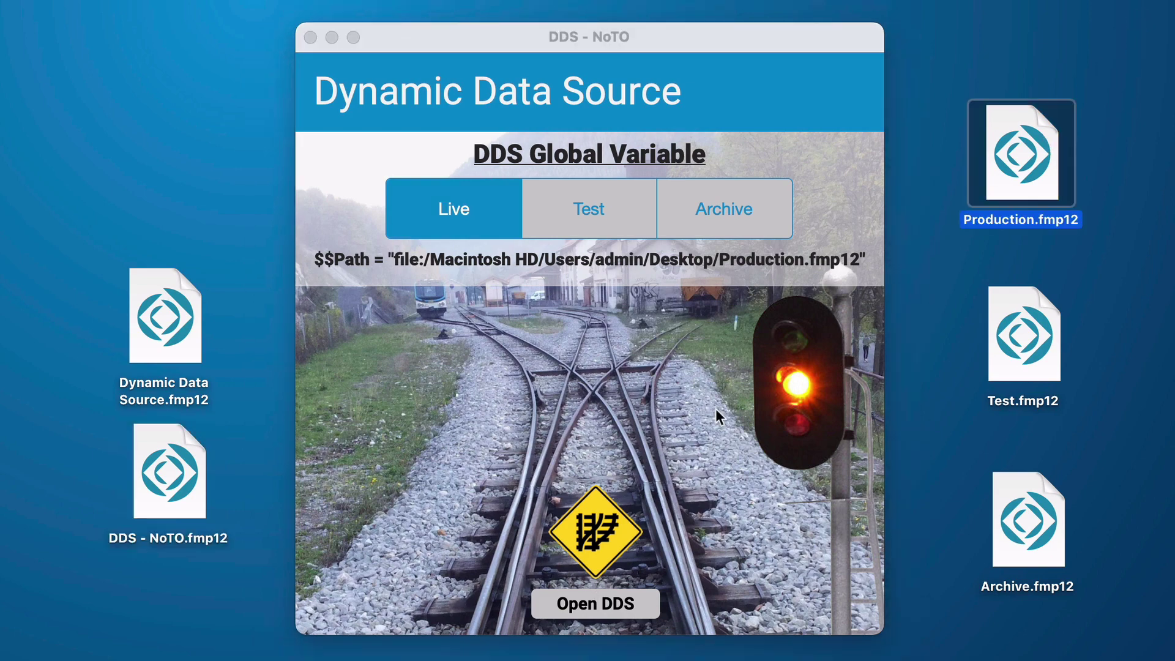
click(589, 524)
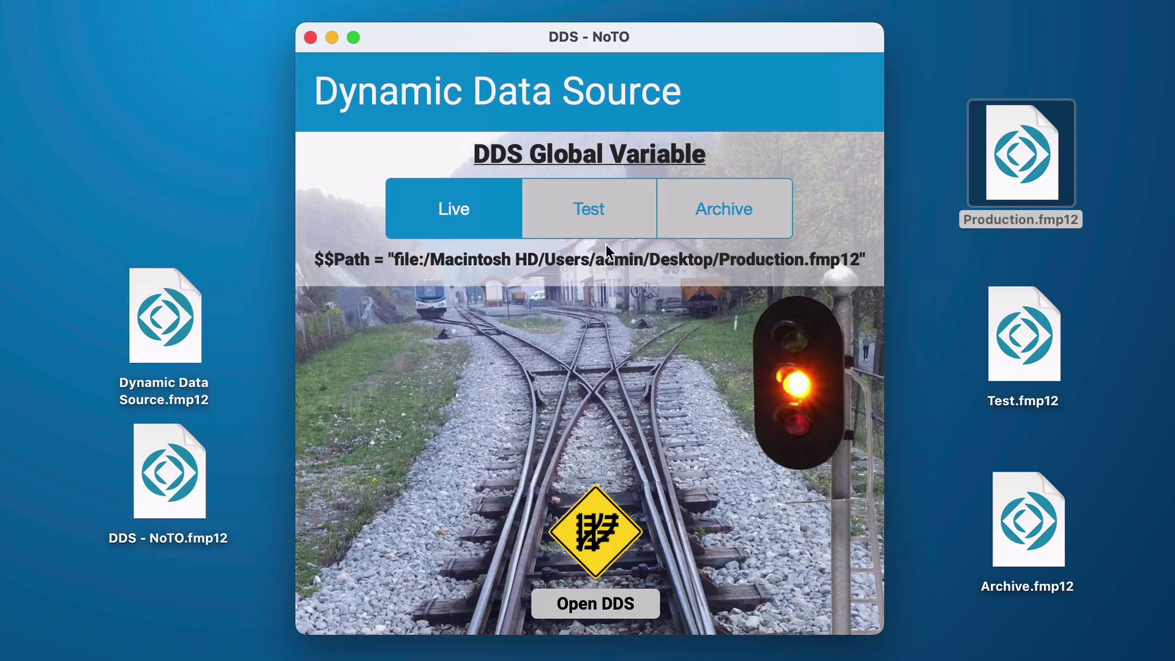
click(586, 210)
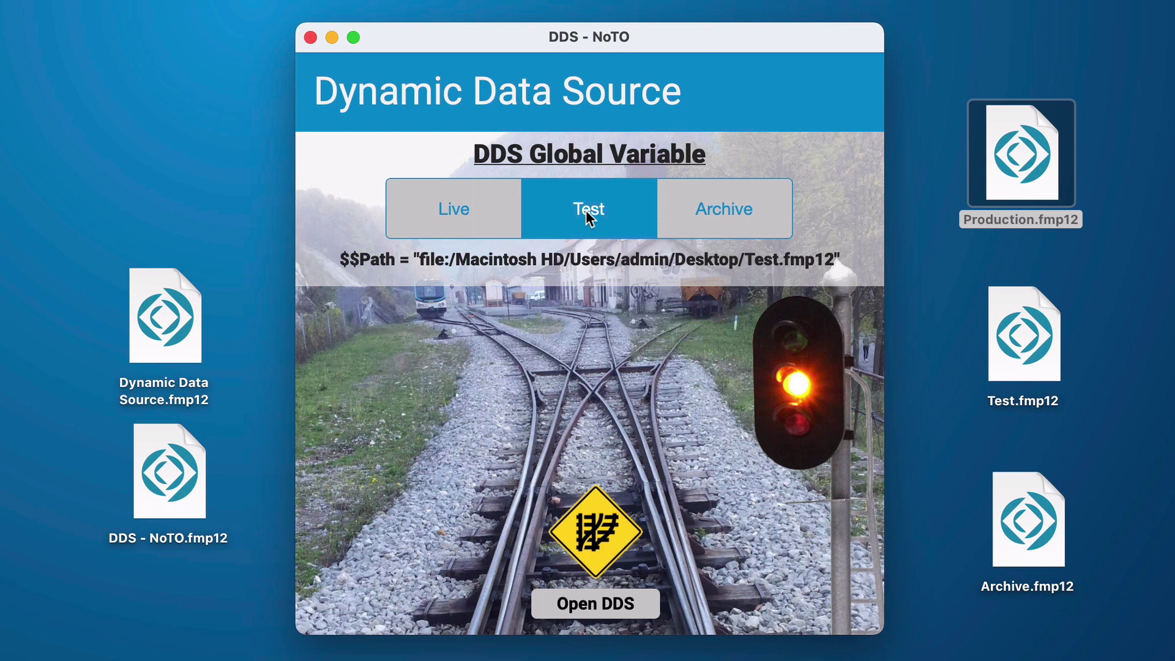
click(591, 548)
click(709, 229)
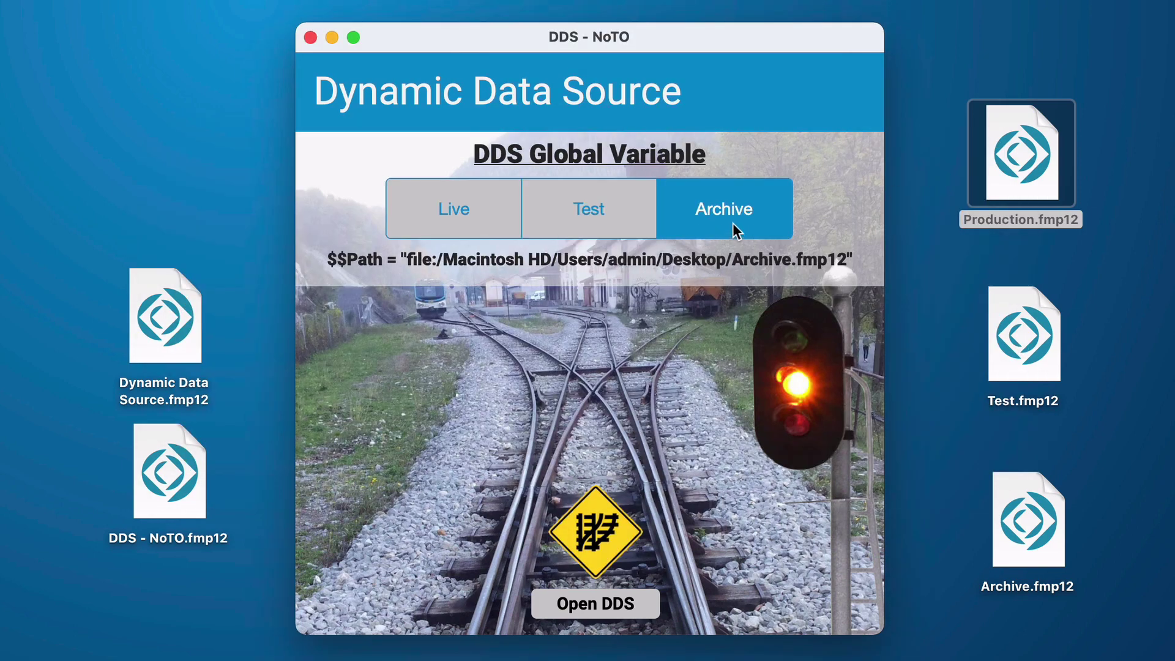
click(601, 555)
click(433, 215)
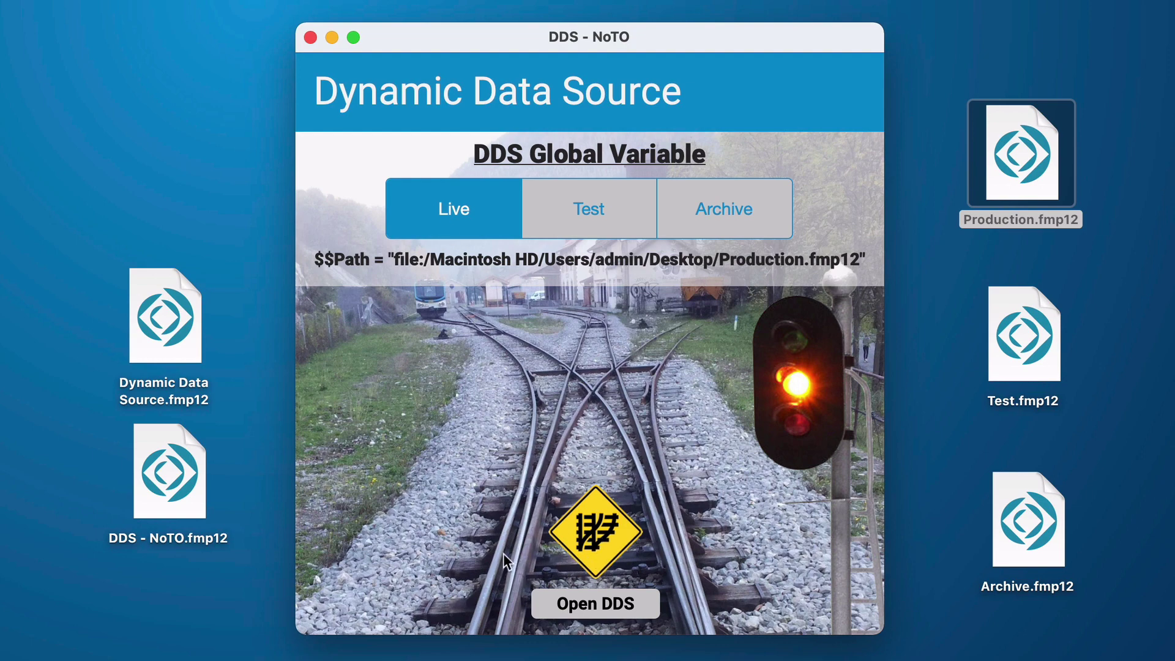
Step: Show the status toolbar and switch DDS - NoTO to the Edit Paths layout
click(619, 543)
click(410, 124)
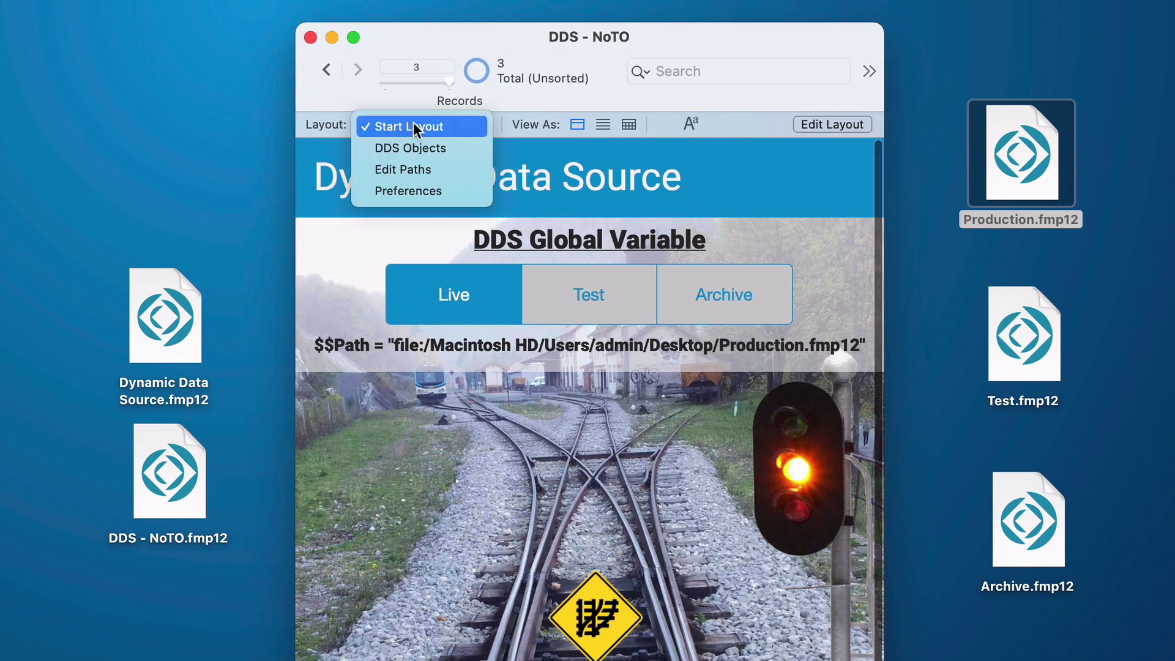
click(426, 171)
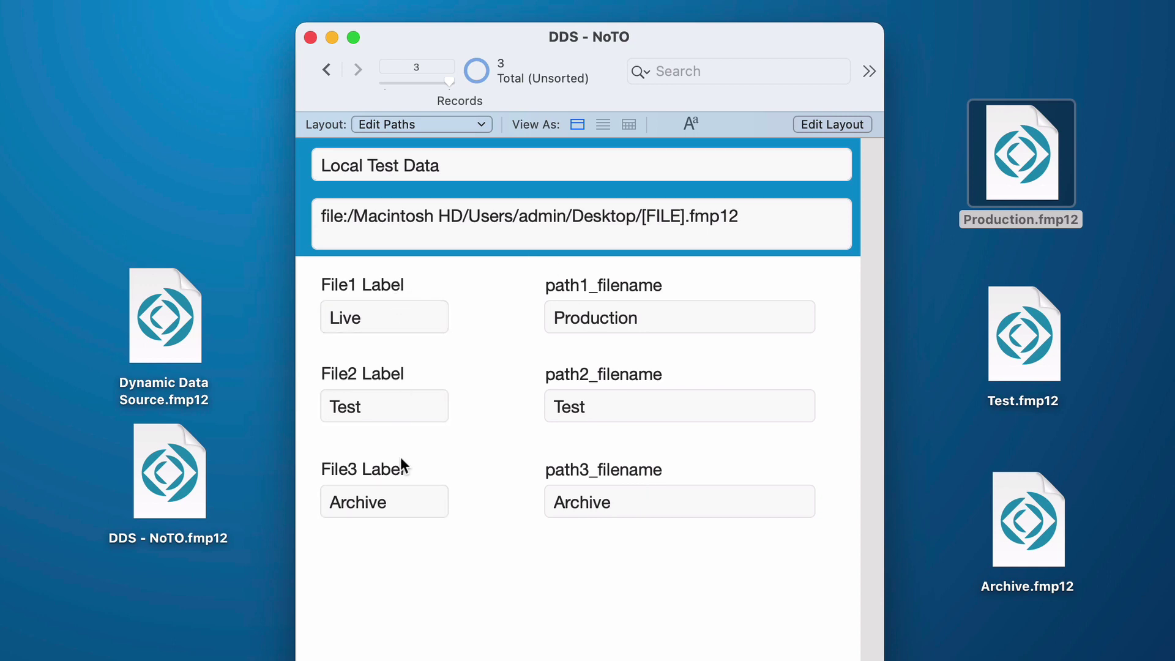
Step: Inspect the Local Test Data record's path1 filename (Production) and leave the field unchanged
click(388, 316)
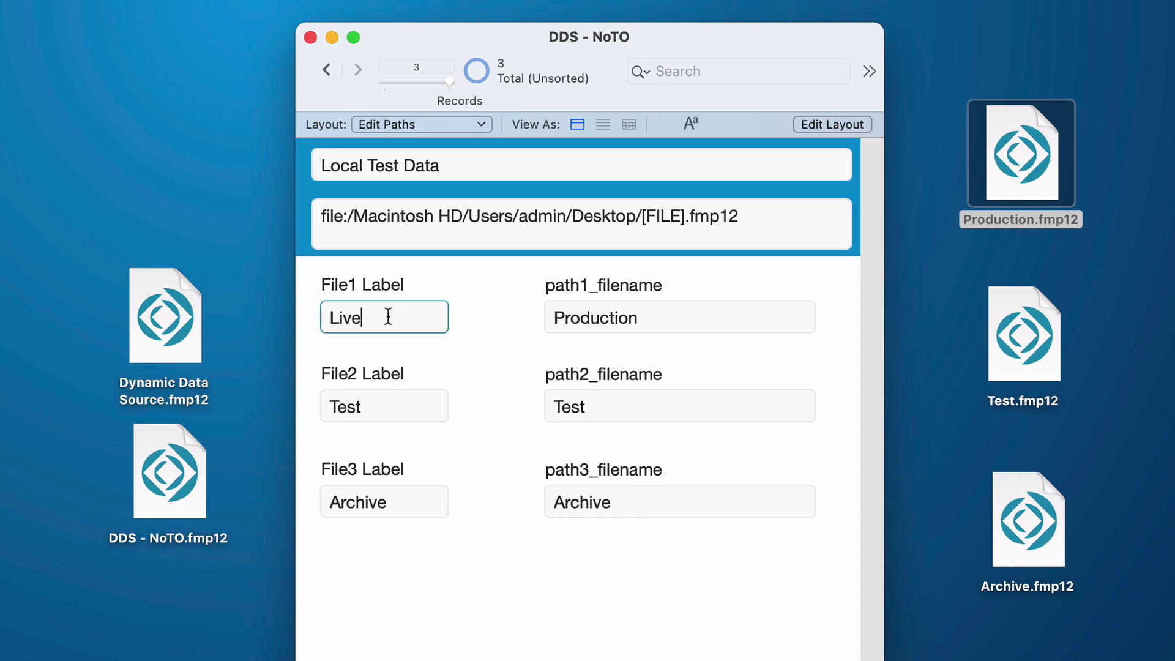
click(612, 327)
click(487, 325)
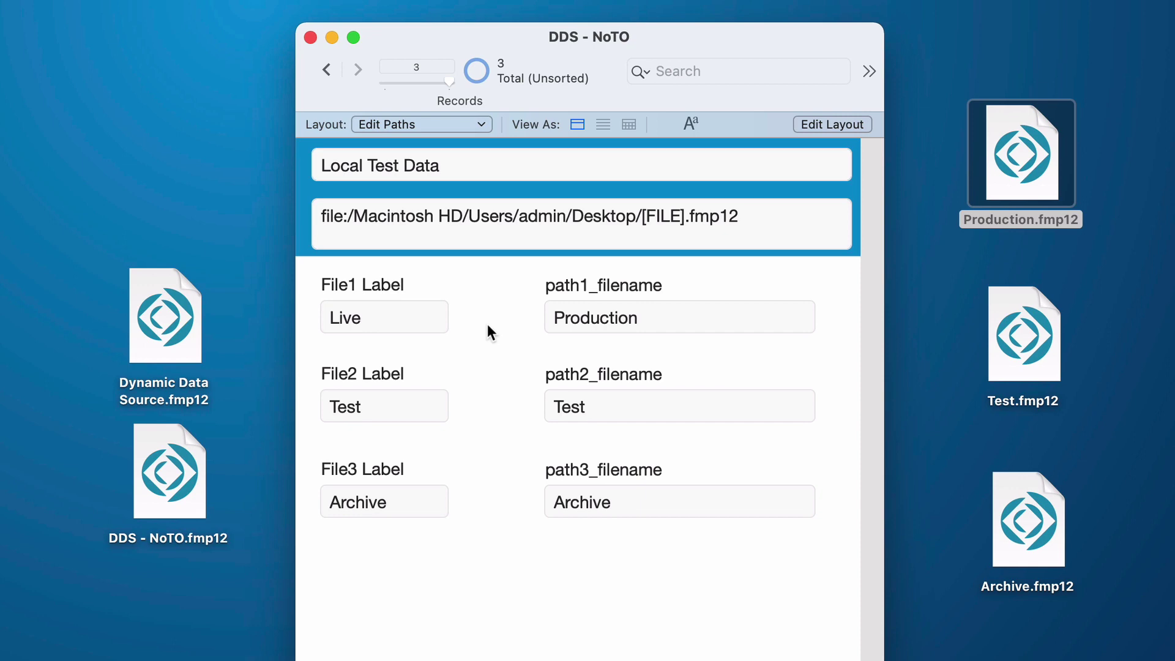